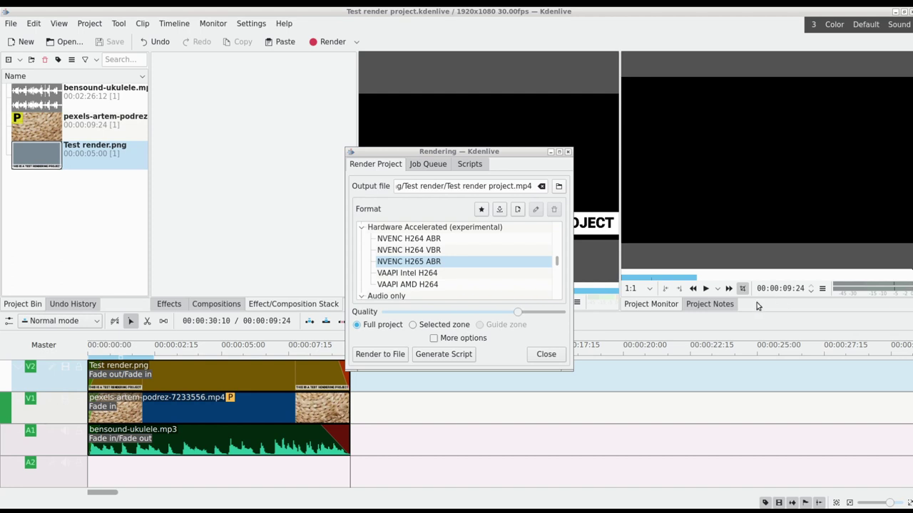
# Close the render settings and view Help > About, which shows Kdenlive 21.04.3 with MLT 6.26.1.
pyautogui.click(544, 354)
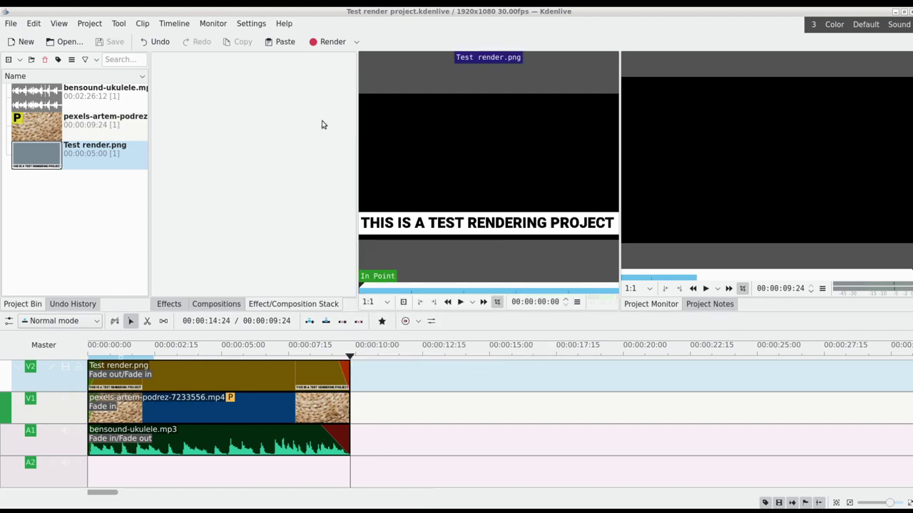
pyautogui.click(280, 27)
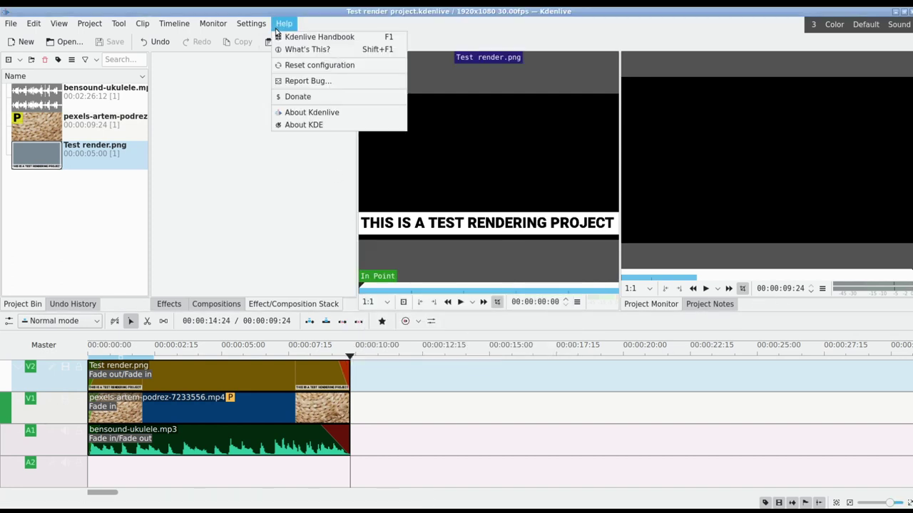
pyautogui.click(380, 112)
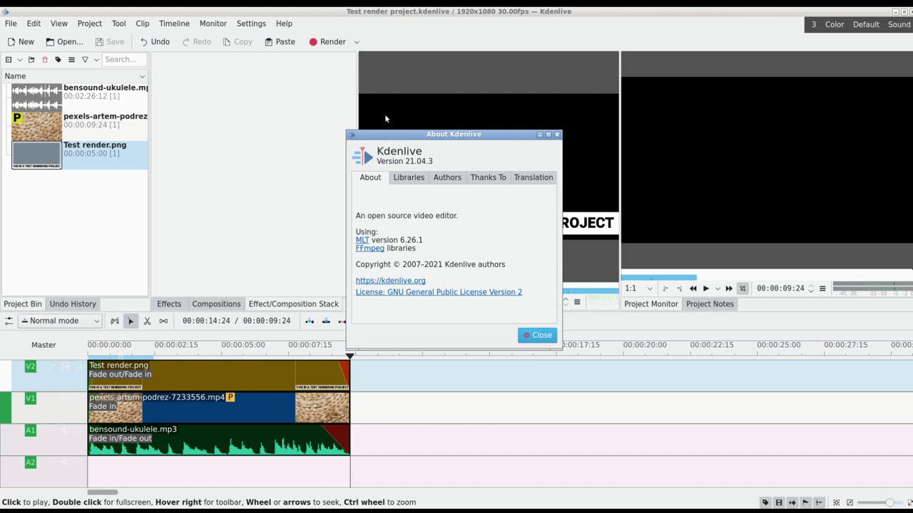
pyautogui.click(533, 339)
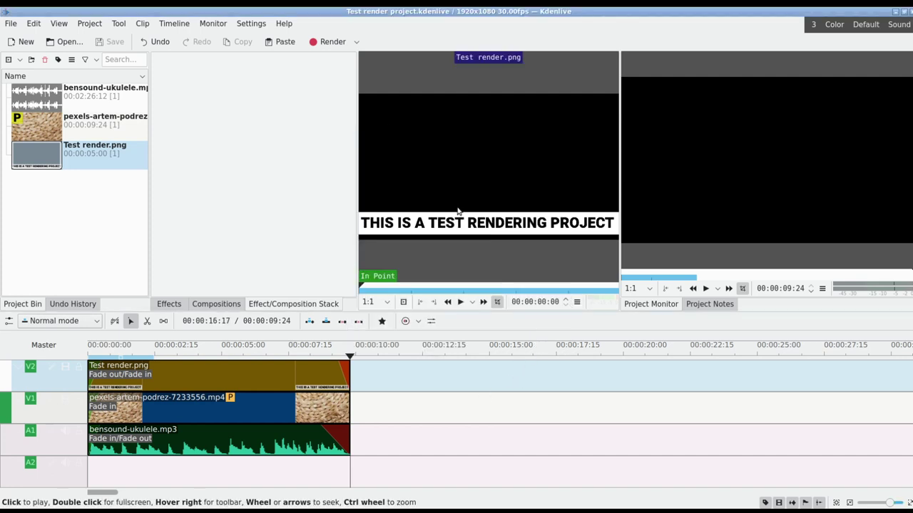
pyautogui.click(322, 46)
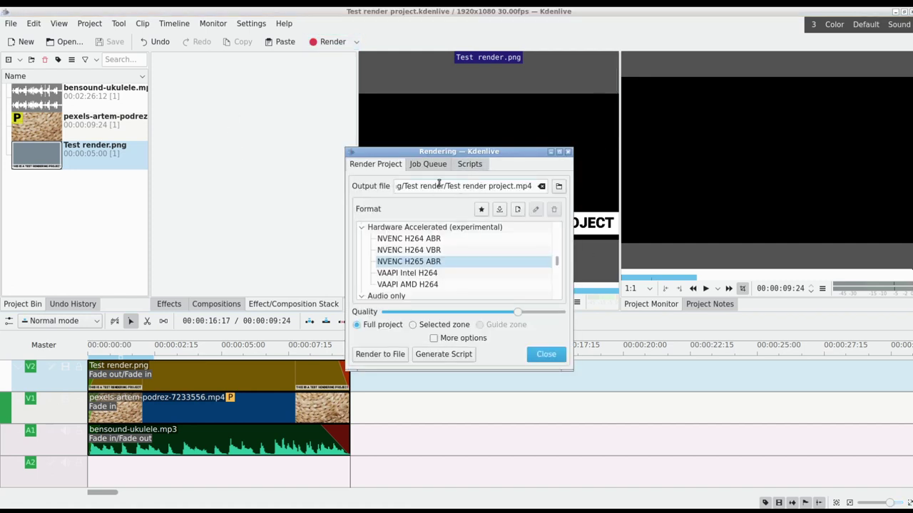
pyautogui.click(426, 165)
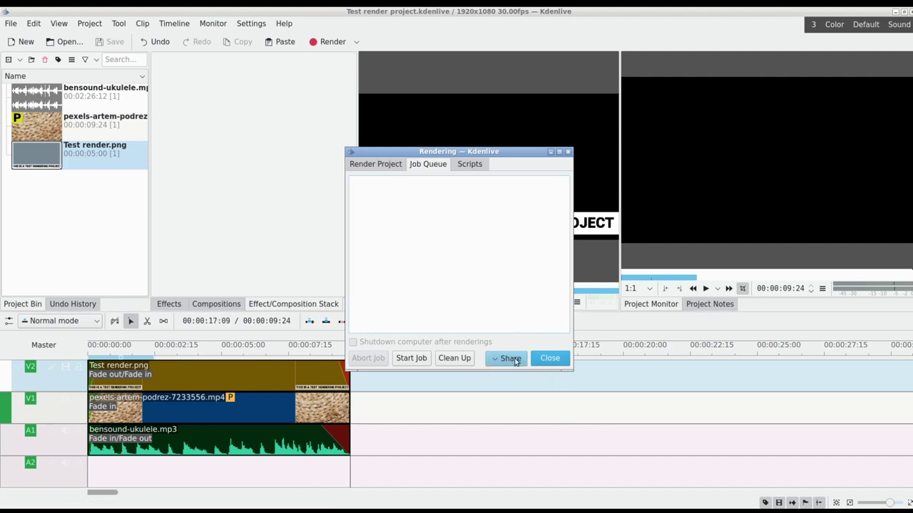
pyautogui.click(548, 360)
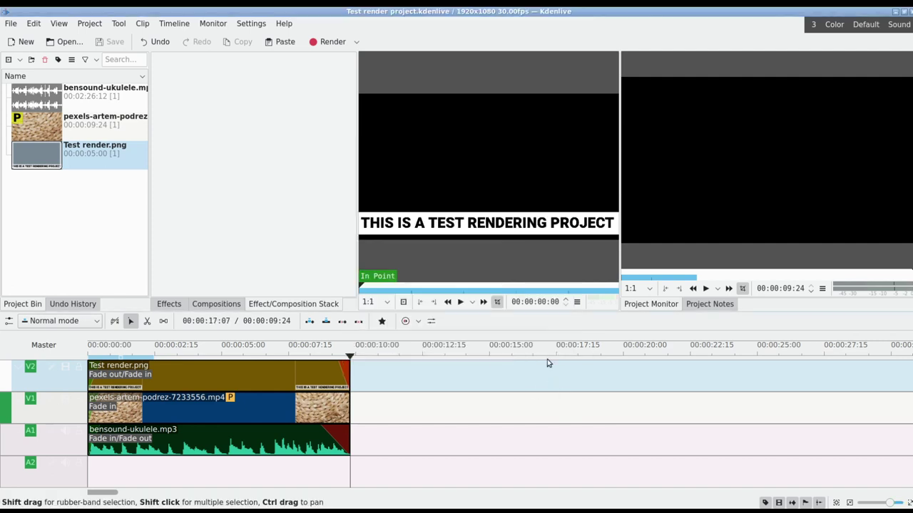
pyautogui.click(321, 42)
pyautogui.click(398, 166)
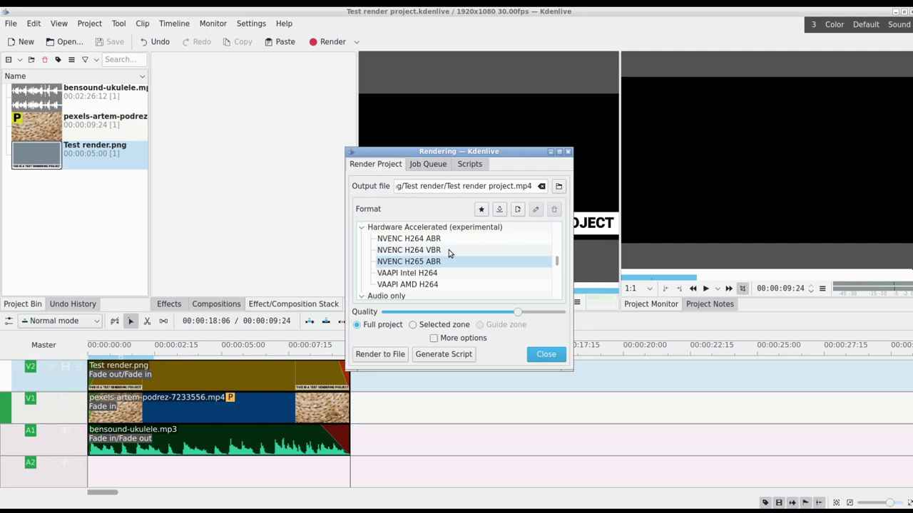
pyautogui.click(555, 358)
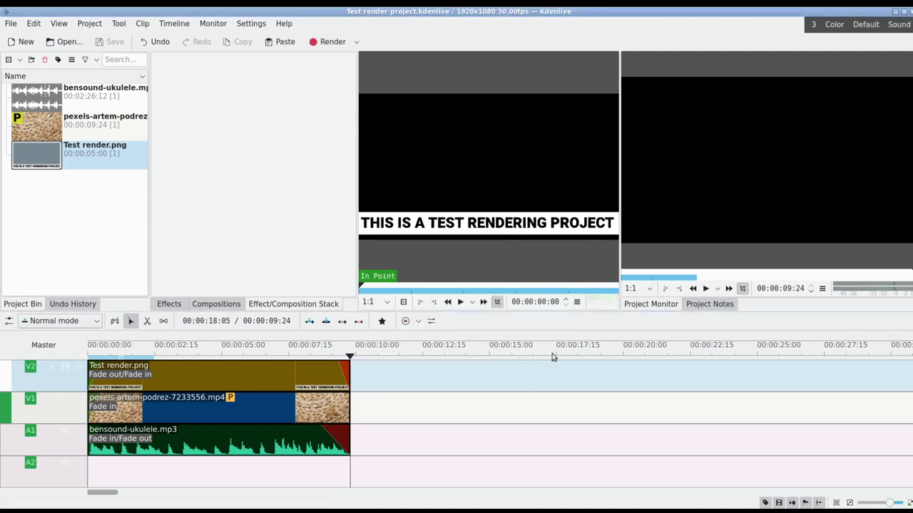
# Switch to Chrome, scroll through the 'abr vs cbr vs vbr' Google results and return to the top.
pyautogui.hotkey('alt', 'Tab')
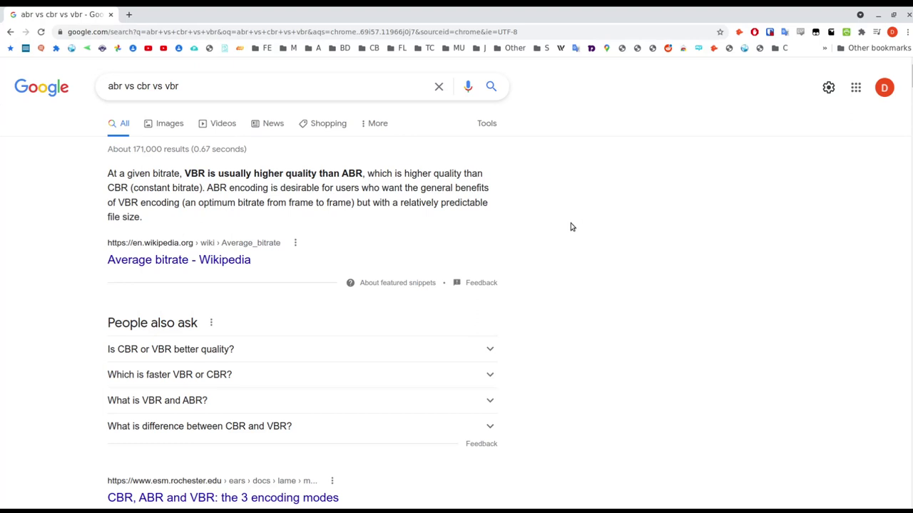
pyautogui.scroll(-1, 570, 213)
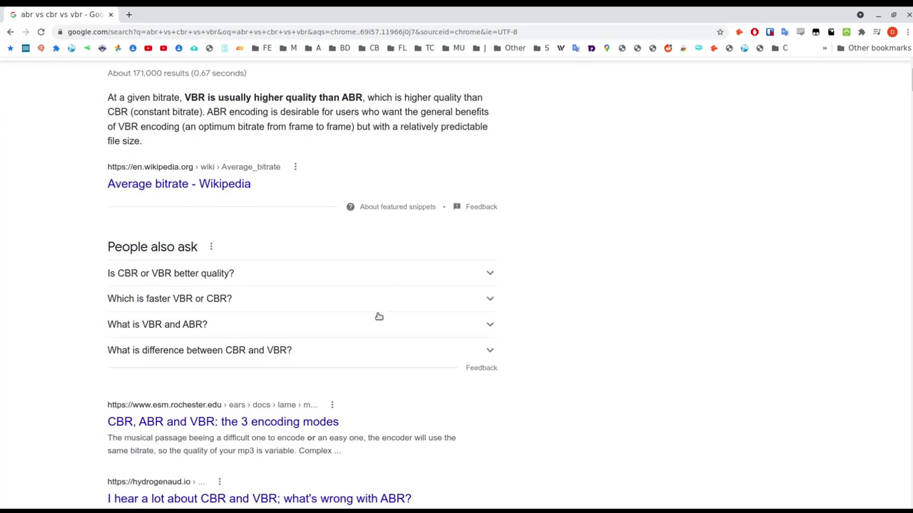
pyautogui.scroll(-1, 388, 317)
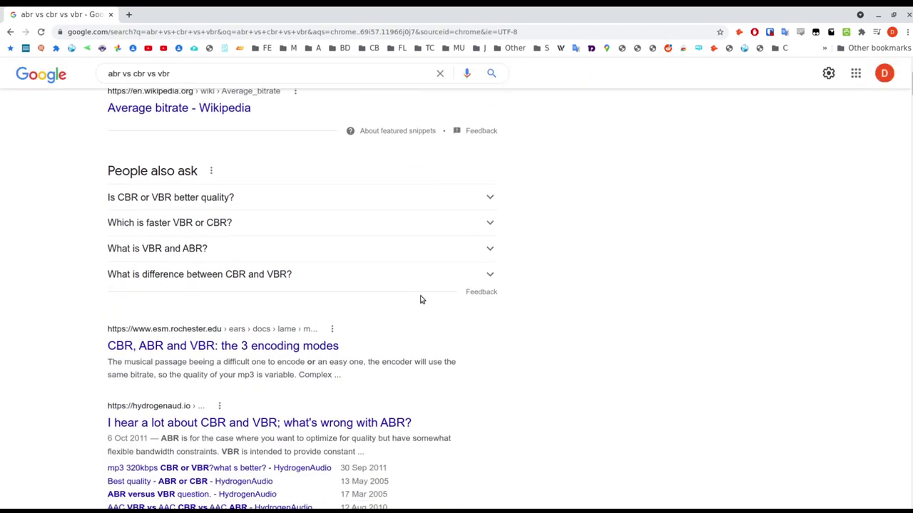
pyautogui.scroll(2, 424, 296)
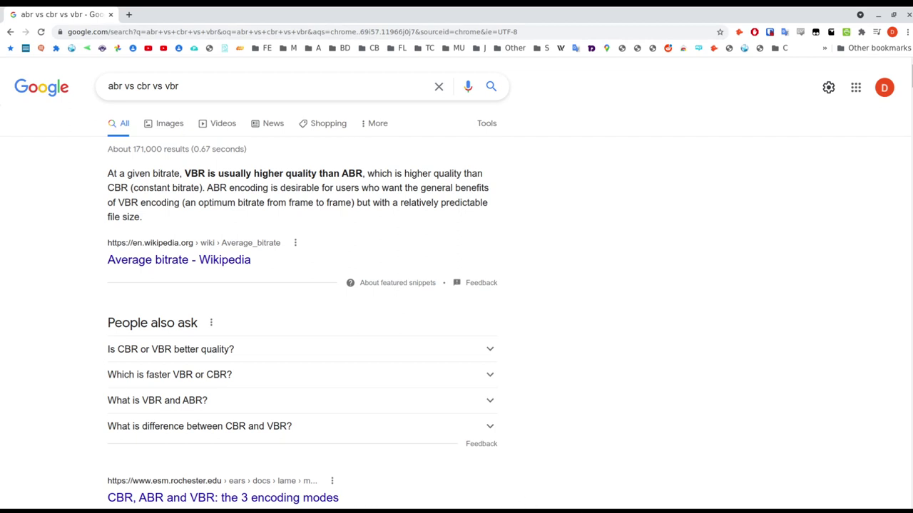
# Return to Kdenlive, move the playhead to the project start and play the test project.
pyautogui.hotkey('alt', 'Tab')
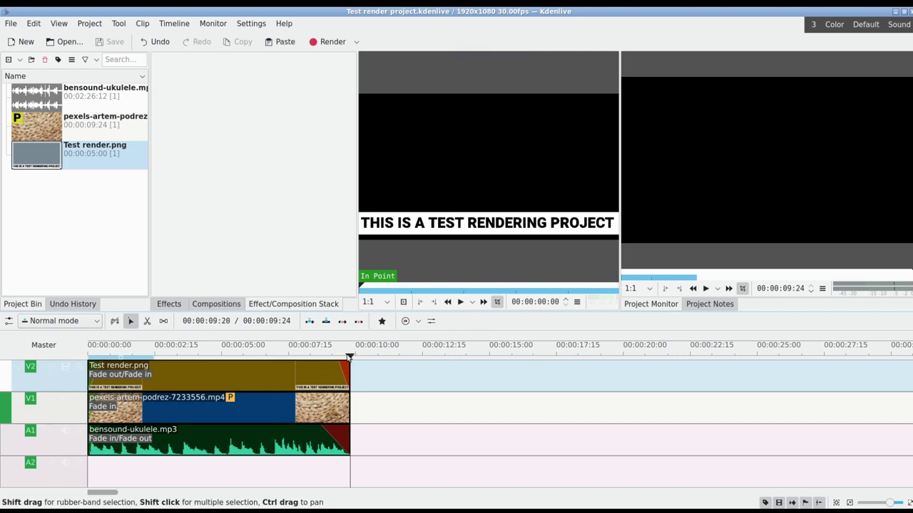
pyautogui.press('Home')
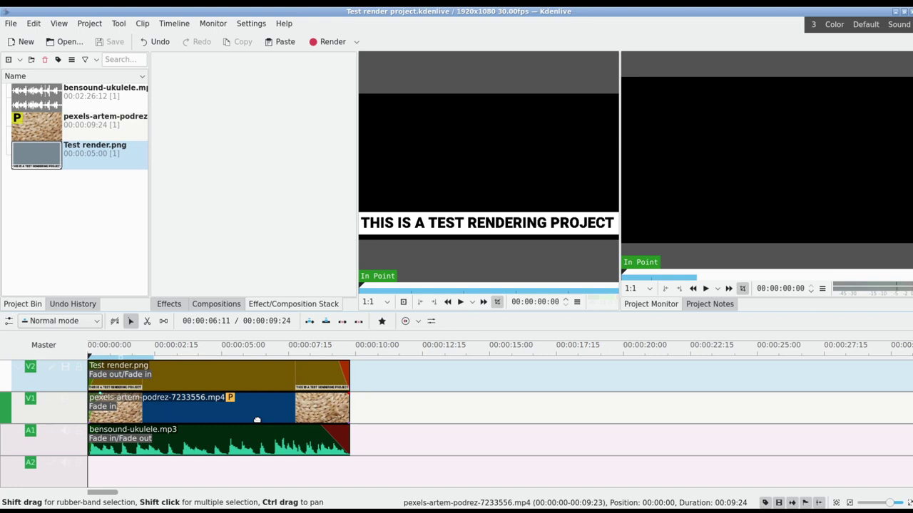
pyautogui.press('space')
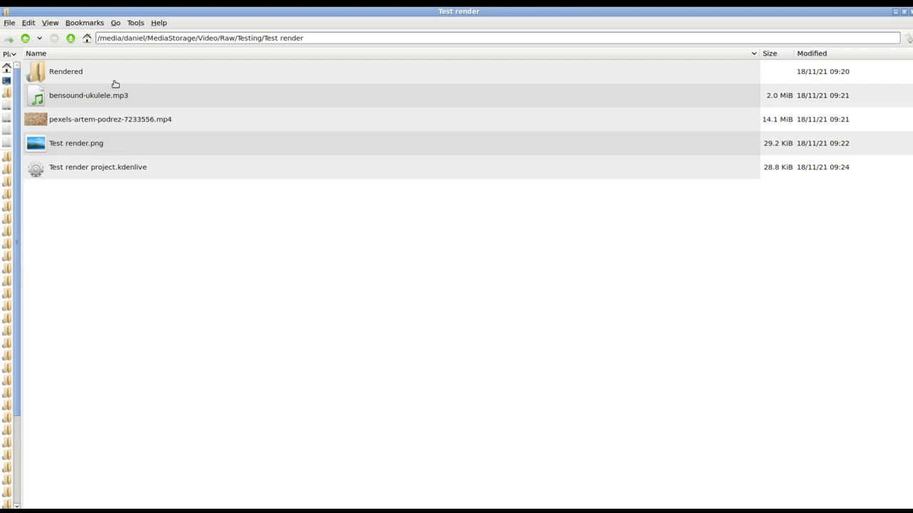
# Confirm the Rendered folder is empty, close the file manager and bring up NVIDIA X Server Settings.
pyautogui.click(118, 80)
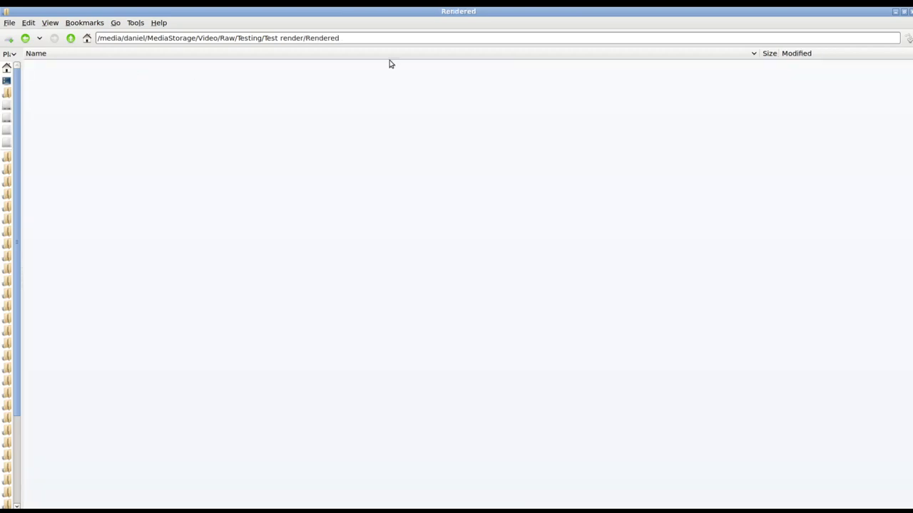
pyautogui.click(906, 12)
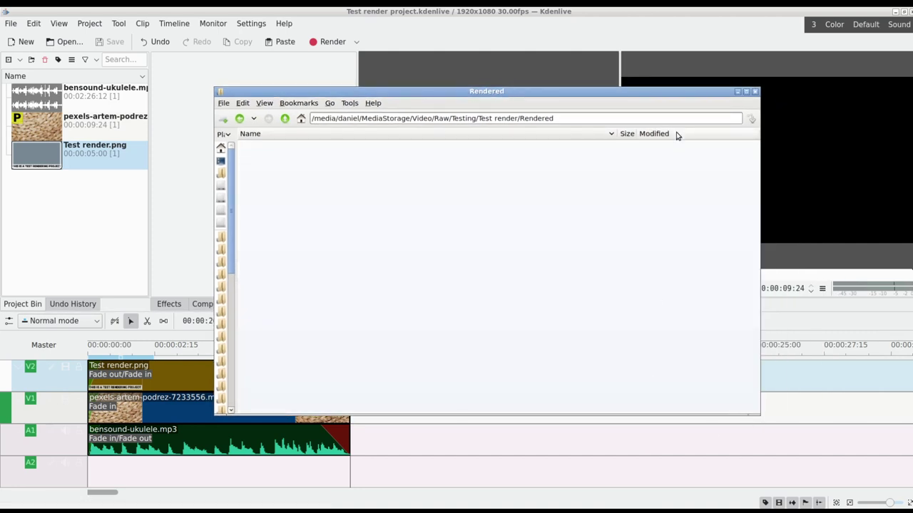
pyautogui.click(737, 92)
pyautogui.click(738, 92)
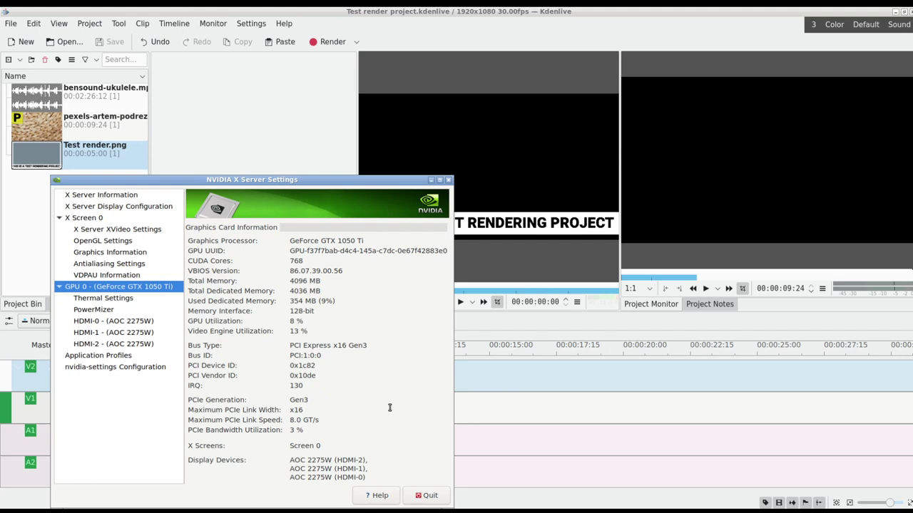
# Highlight the GeForce GTX 1050 Ti's 4096 MB Total Memory value.
pyautogui.moveTo(289, 282); pyautogui.dragTo(331, 282)
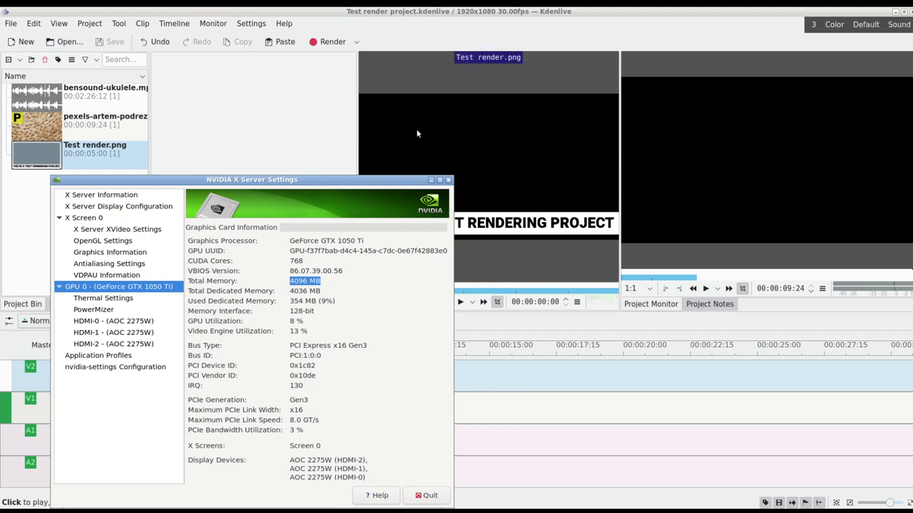
# Dismiss the GPU settings, pick the MP4-H264/AAC format and browse into the Rendered folder for output.
pyautogui.click(431, 181)
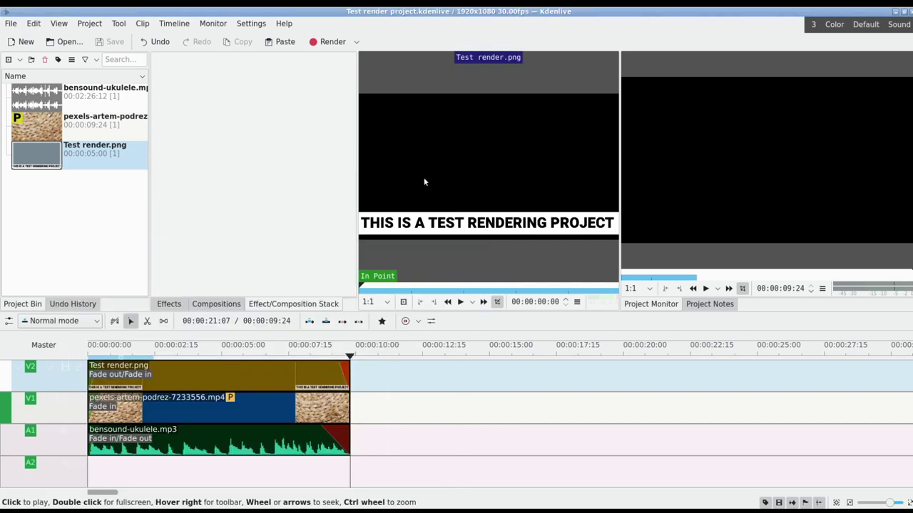
pyautogui.click(321, 43)
pyautogui.scroll(5, 462, 239)
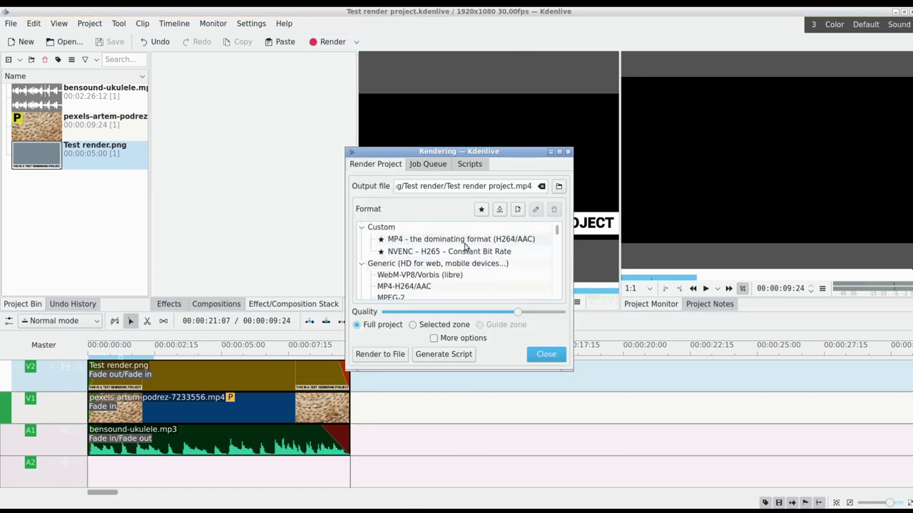
pyautogui.scroll(-1, 464, 246)
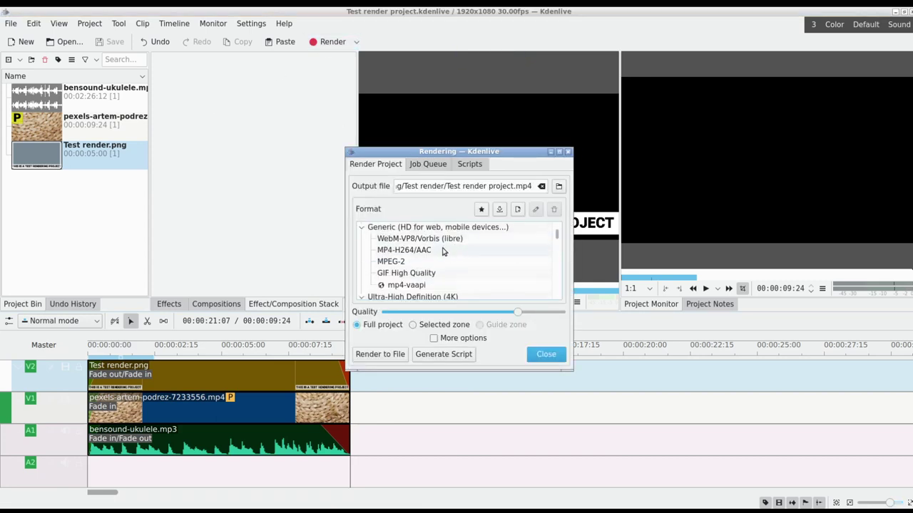
pyautogui.click(412, 250)
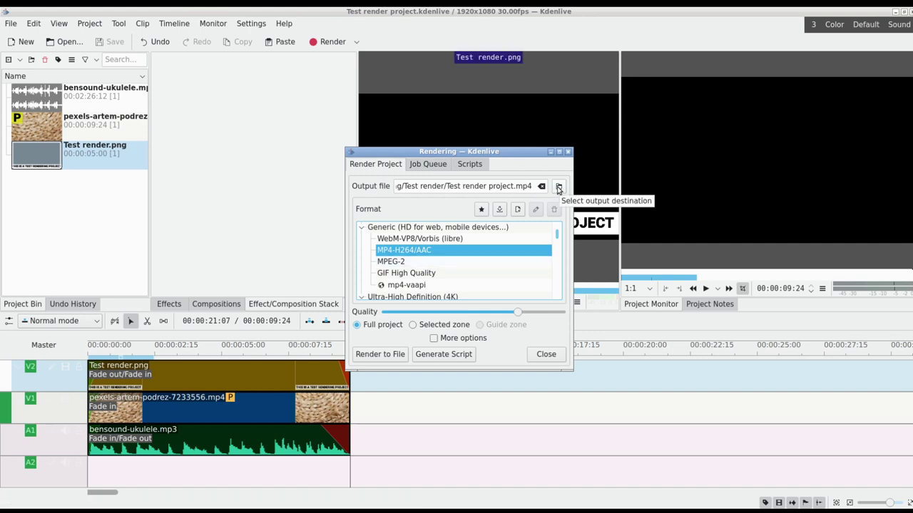
pyautogui.click(559, 187)
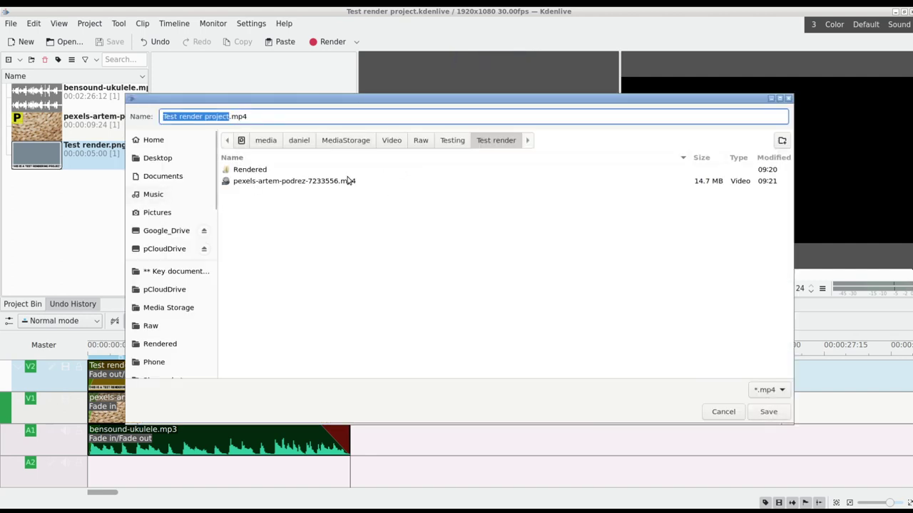
pyautogui.doubleClick(261, 172)
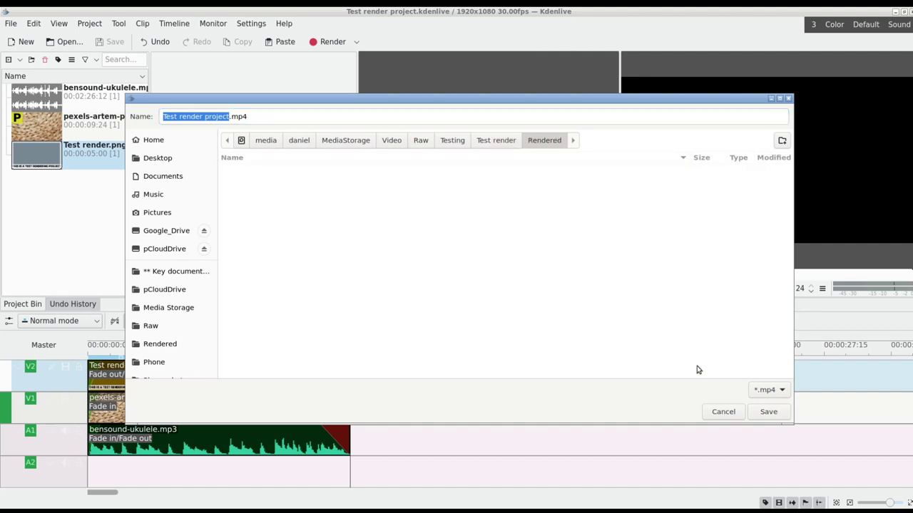
# Save the output as Test render project.mp4 and open the Rendered folder in a file manager beside Kdenlive.
pyautogui.click(768, 412)
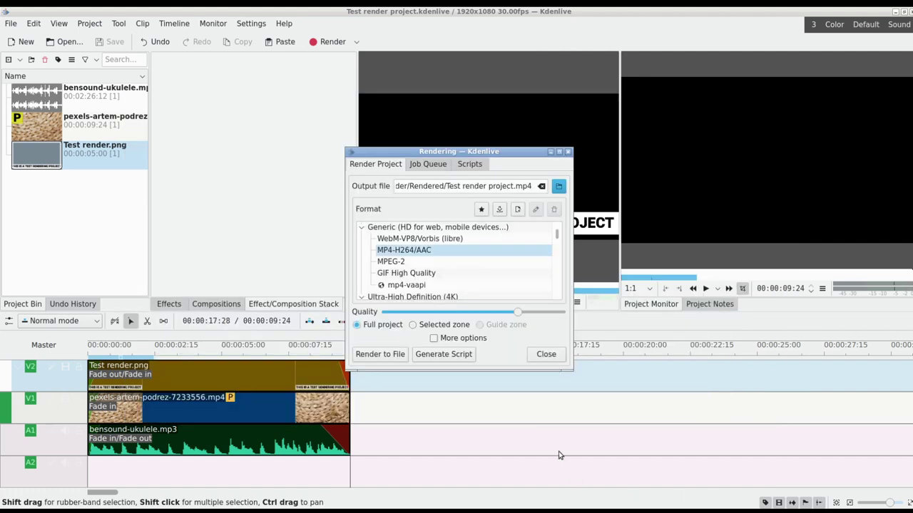
pyautogui.click(559, 185)
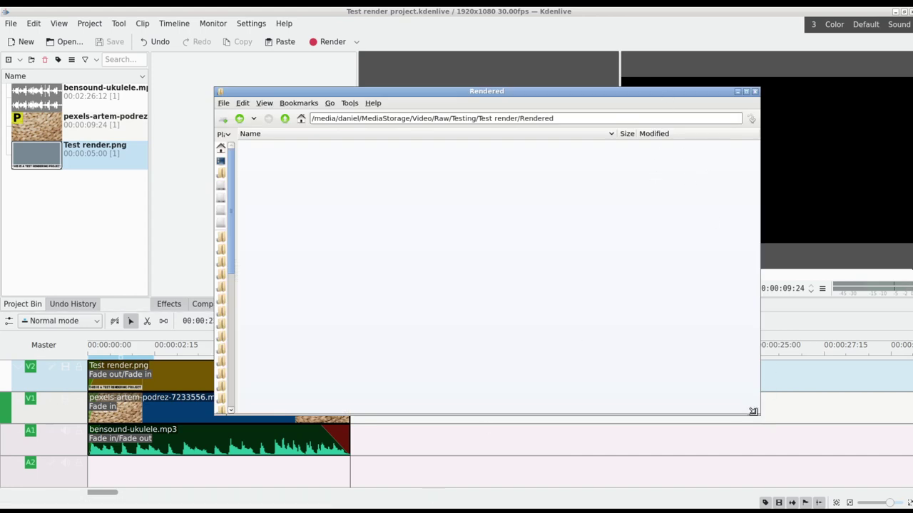
pyautogui.moveTo(752, 411); pyautogui.dragTo(423, 440)
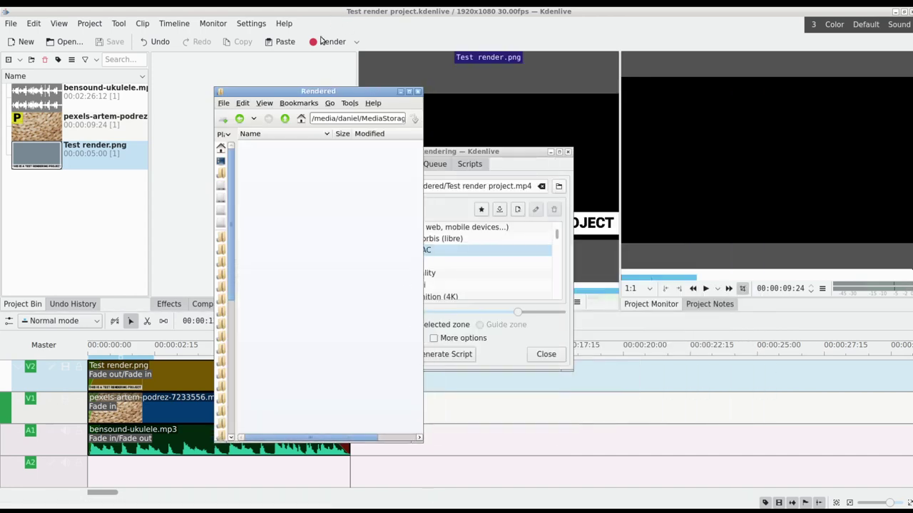
pyautogui.moveTo(325, 94); pyautogui.dragTo(194, 104)
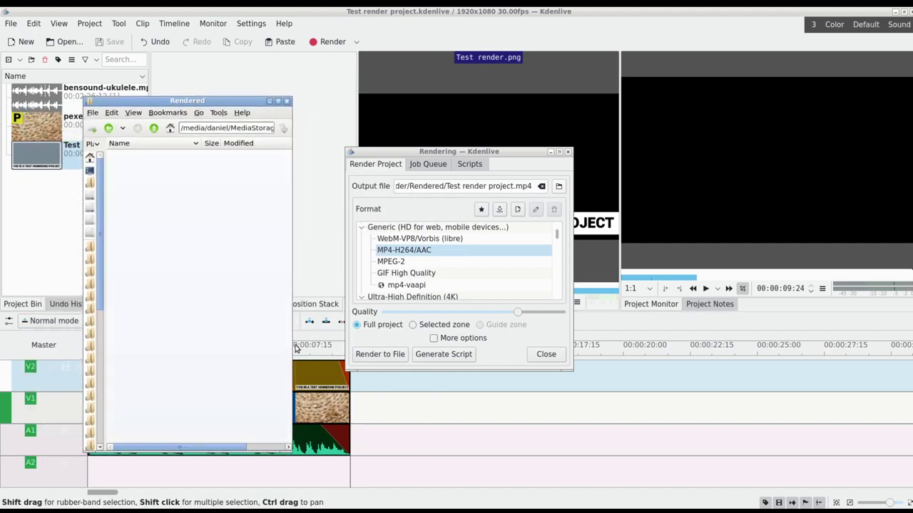
# Render at maximum encoder speed, giving a 15.5 MiB file in 20 seconds, and play the result.
pyautogui.click(450, 339)
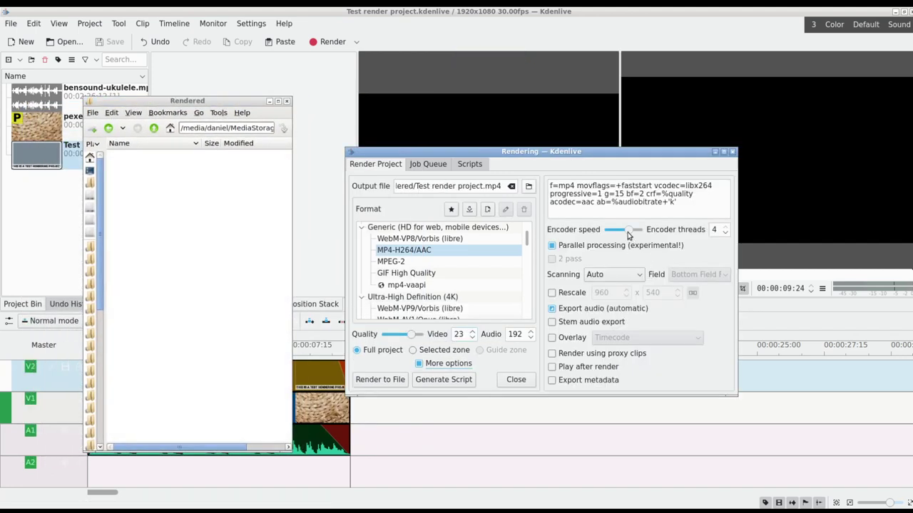
pyautogui.moveTo(627, 231); pyautogui.dragTo(638, 231)
pyautogui.click(400, 381)
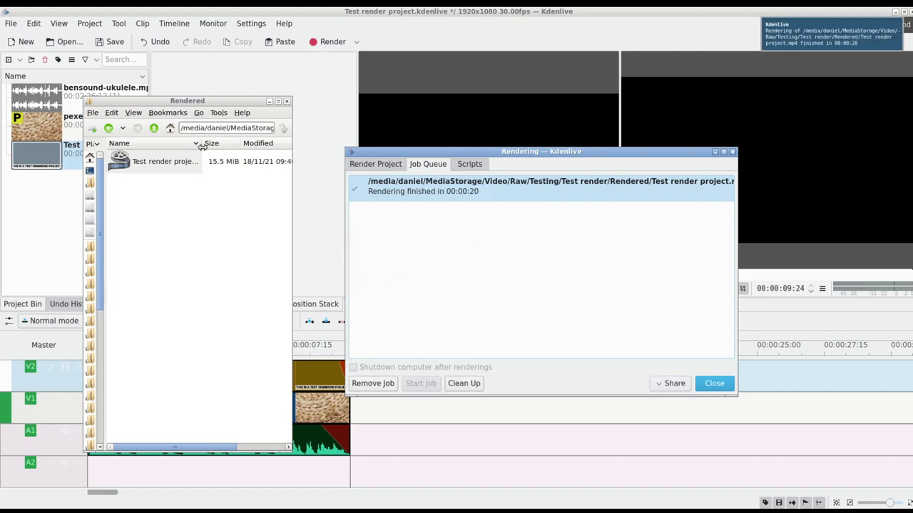
pyautogui.click(174, 164)
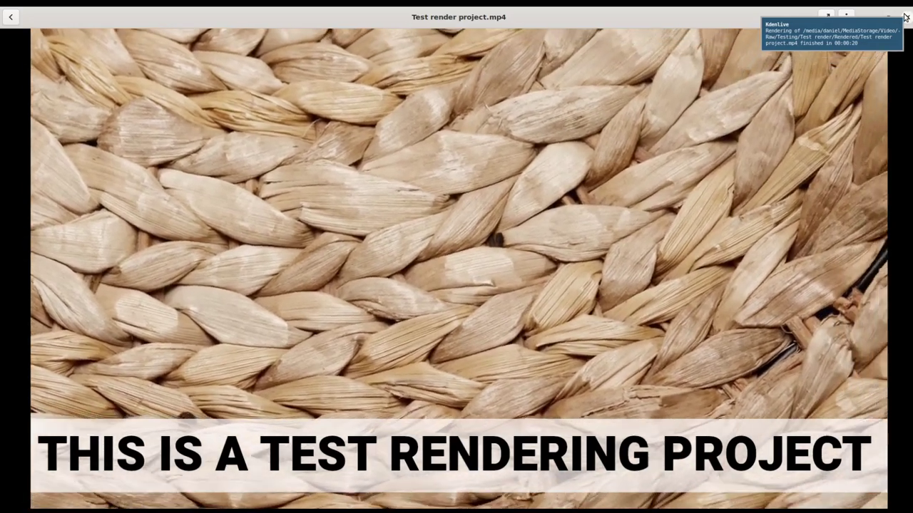
# Close the video player and Rendering window, then set the playhead to the clip end 00:00:09:24.
pyautogui.click(905, 17)
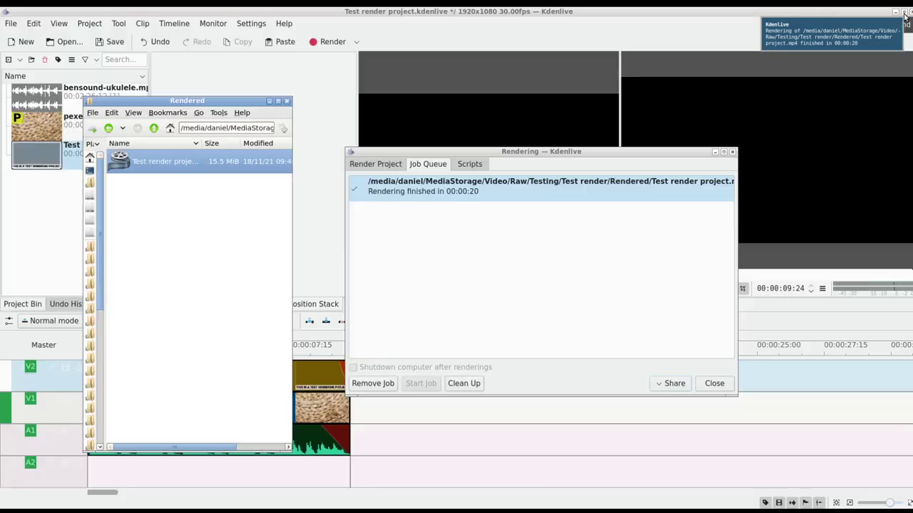
pyautogui.click(312, 256)
pyautogui.click(711, 386)
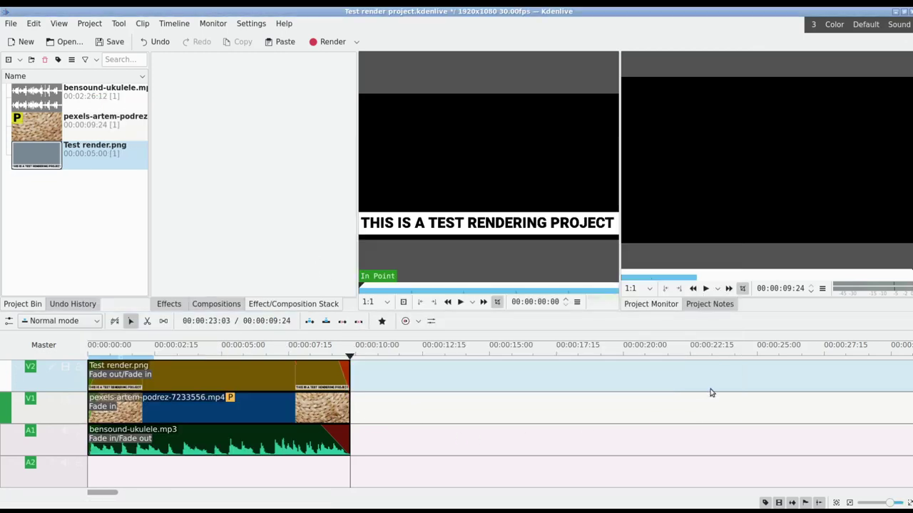
pyautogui.click(355, 357)
pyautogui.moveTo(374, 362); pyautogui.dragTo(351, 369)
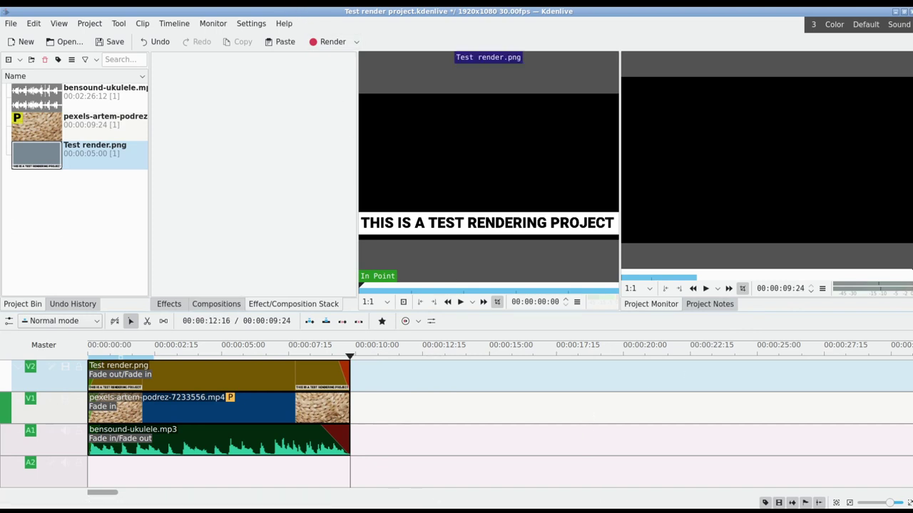
# Reopen Render Project and select the Hardware Accelerated NVENC H264 ABR preset.
pyautogui.click(329, 41)
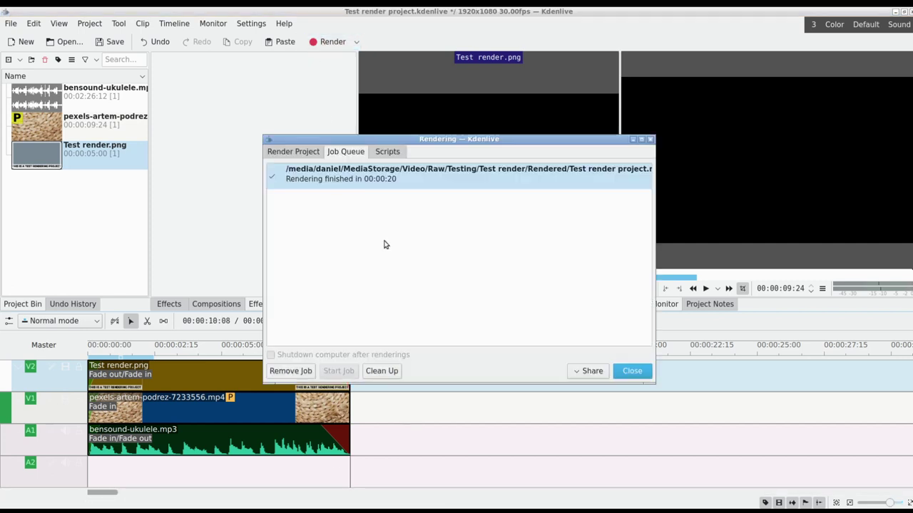
pyautogui.click(308, 152)
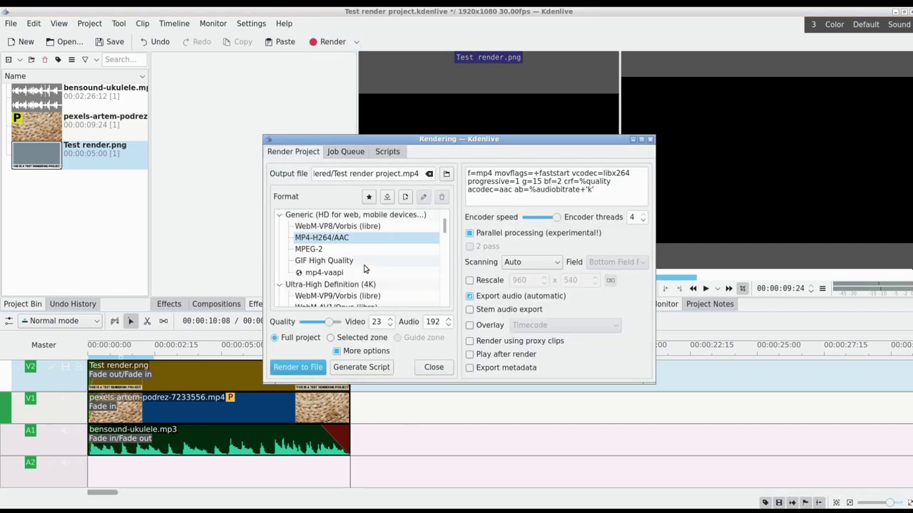
pyautogui.scroll(-3, 371, 271)
pyautogui.scroll(-2, 371, 271)
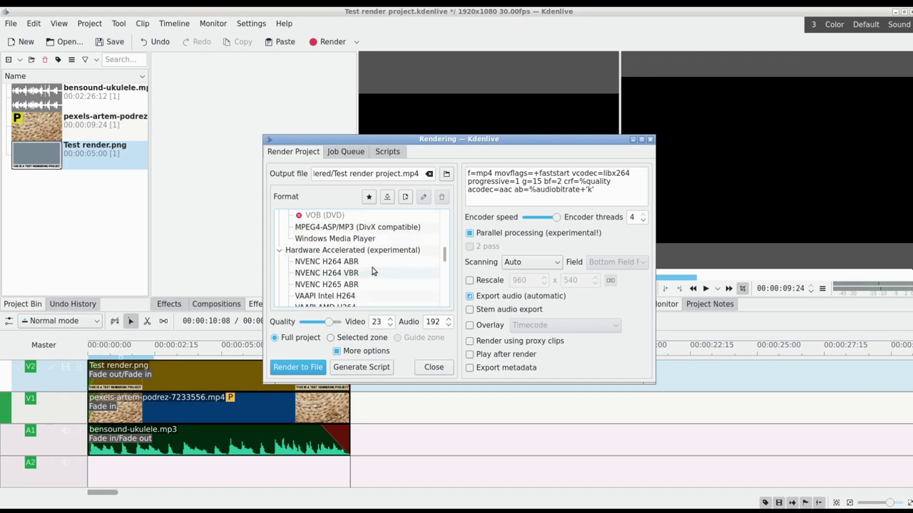
pyautogui.click(317, 261)
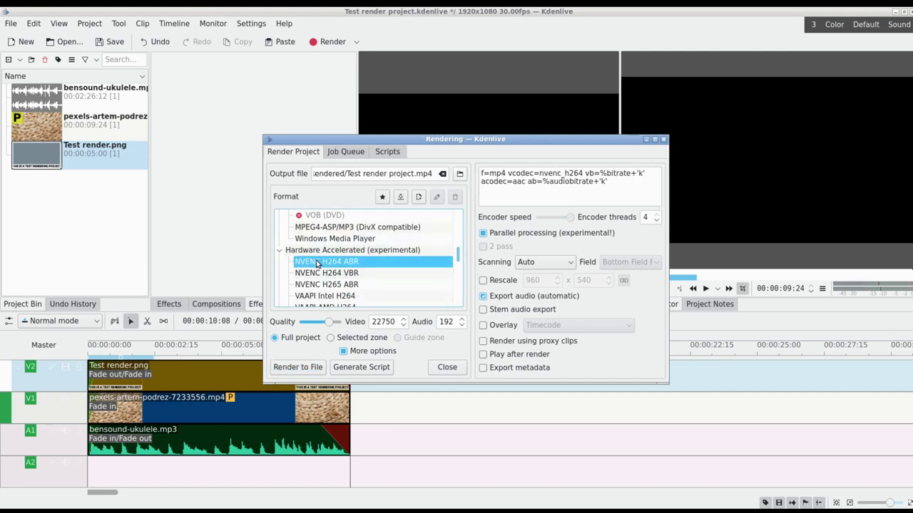
# Inspect the NVENC preset's parameters, highlighting the bitrate unit and the audio bitrate variable.
pyautogui.click(502, 183)
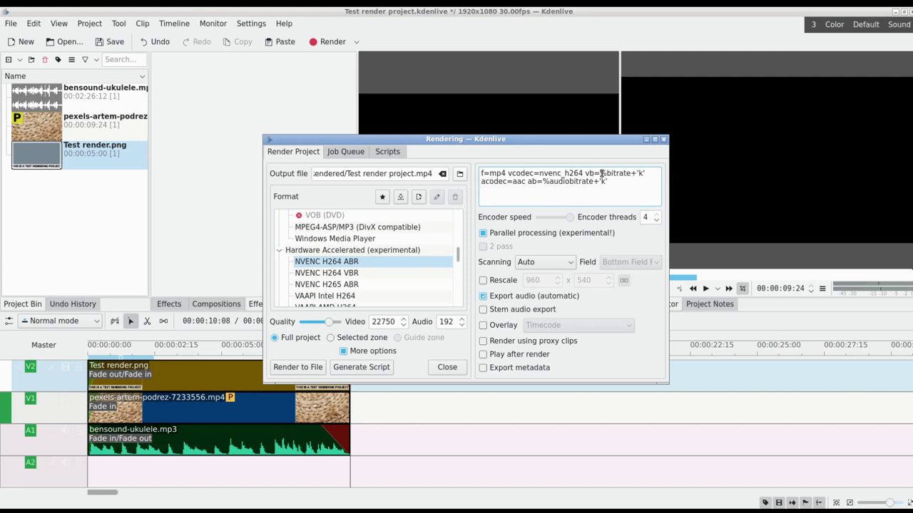
pyautogui.moveTo(635, 174); pyautogui.dragTo(645, 174)
pyautogui.moveTo(543, 182); pyautogui.dragTo(549, 181)
pyautogui.click(606, 181)
# Decline overwriting and render to Test render project_NVENC_H264_ABR.mp4 instead.
pyautogui.click(300, 368)
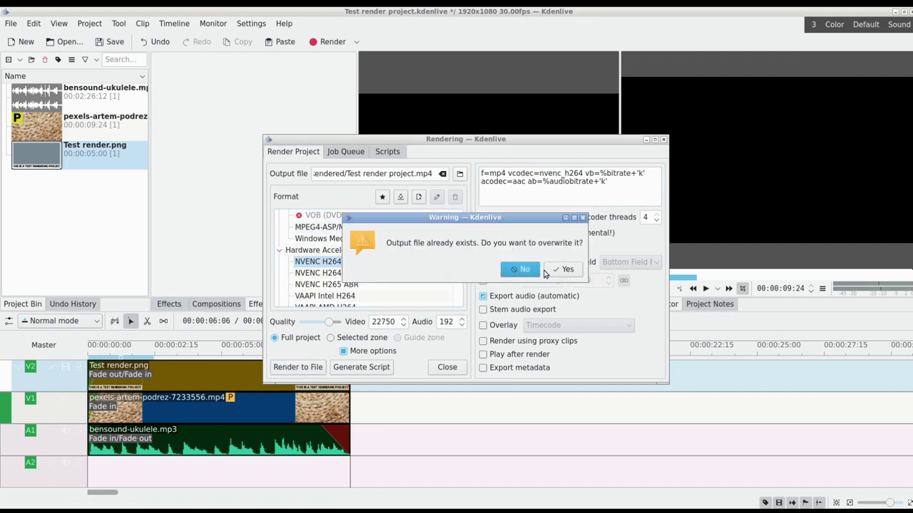
pyautogui.click(521, 269)
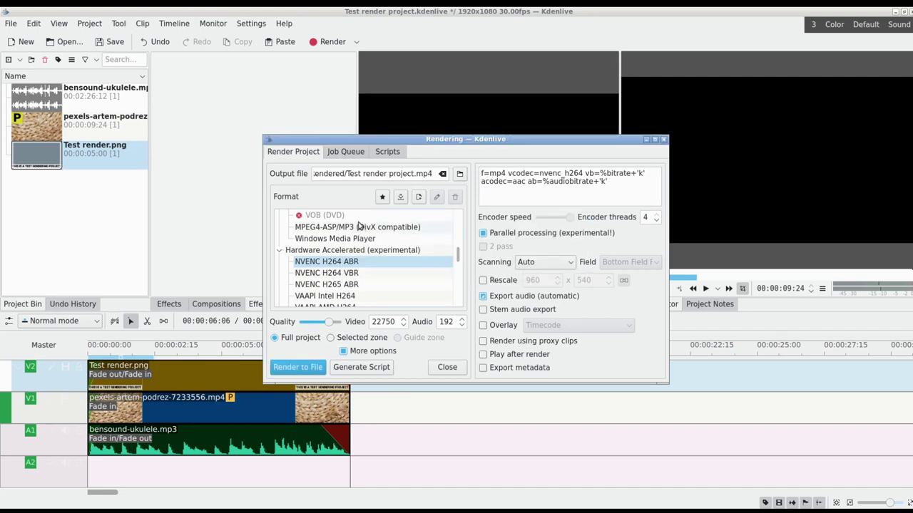
pyautogui.click(412, 174)
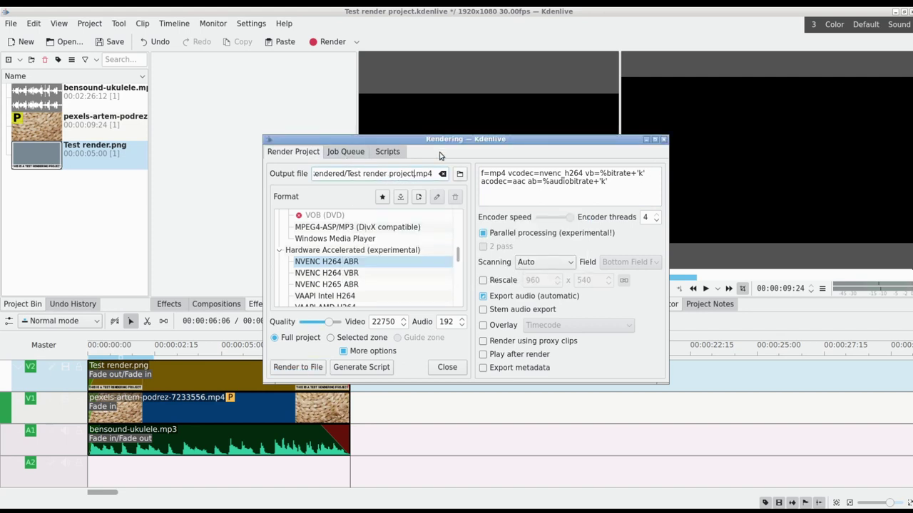
pyautogui.write('_NVENC')
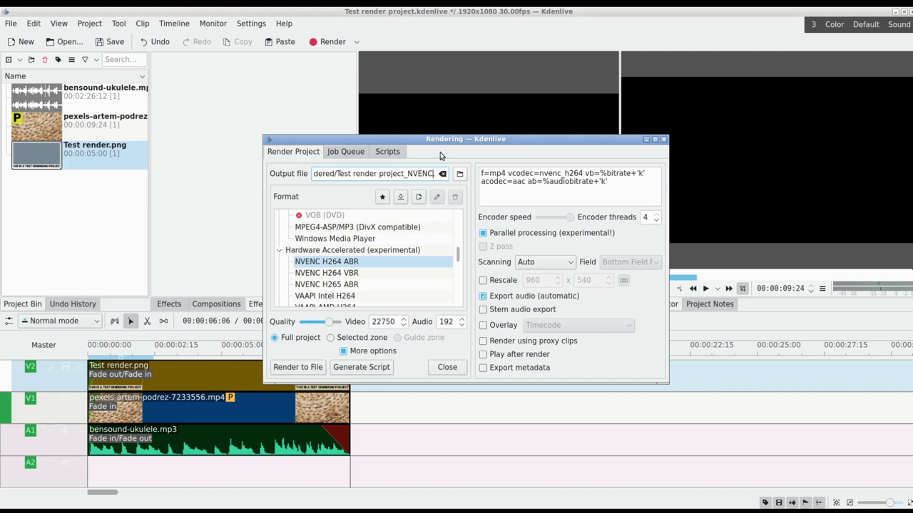
pyautogui.write('_H264')
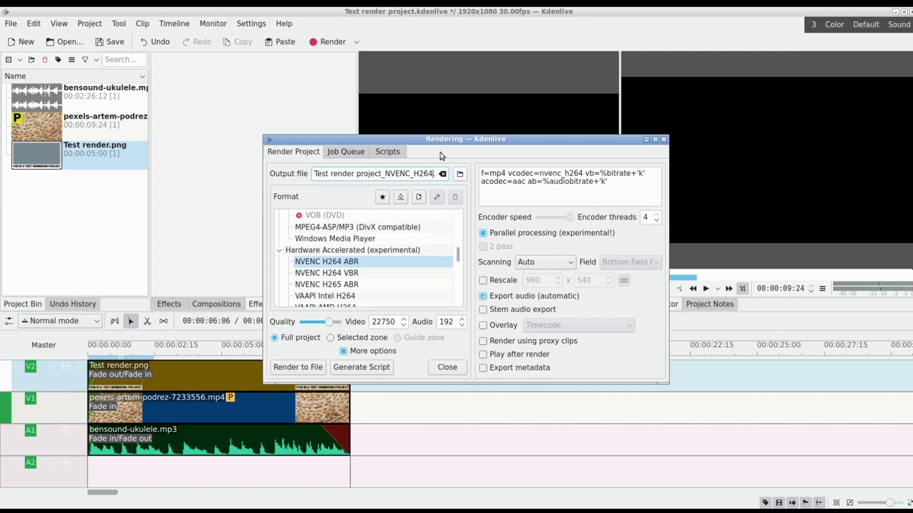
pyautogui.write('_ABR')
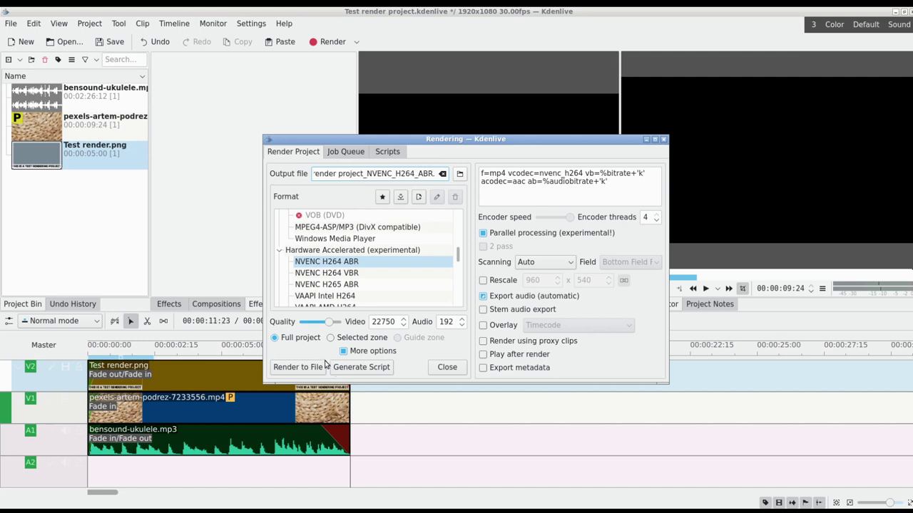
pyautogui.click(320, 367)
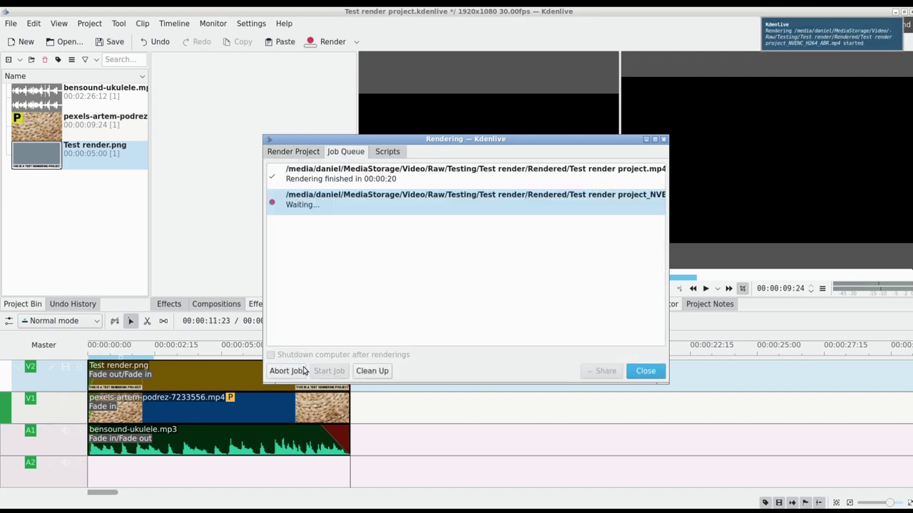
# Close the finished NVENC job (00:00:18, 27.3 MiB) and minimize NVIDIA settings to show the Rendered folder.
pyautogui.click(396, 510)
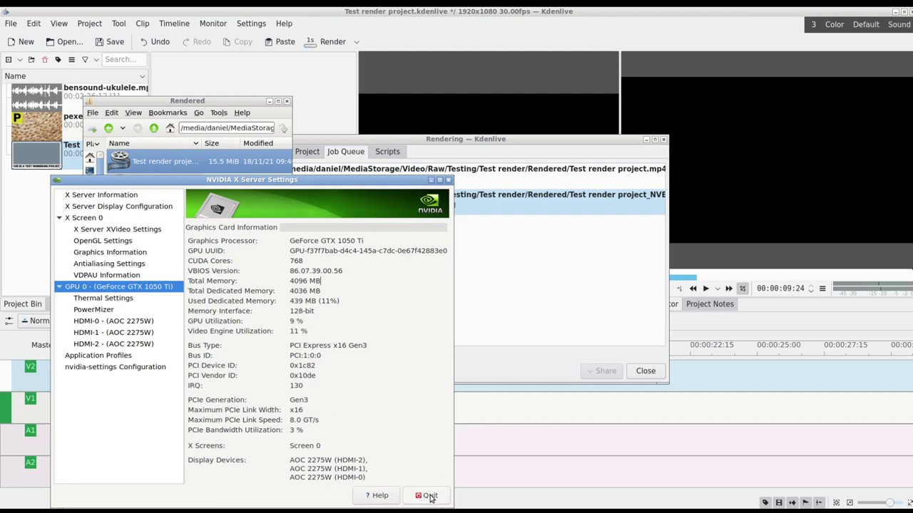
pyautogui.moveTo(410, 179); pyautogui.dragTo(433, 124)
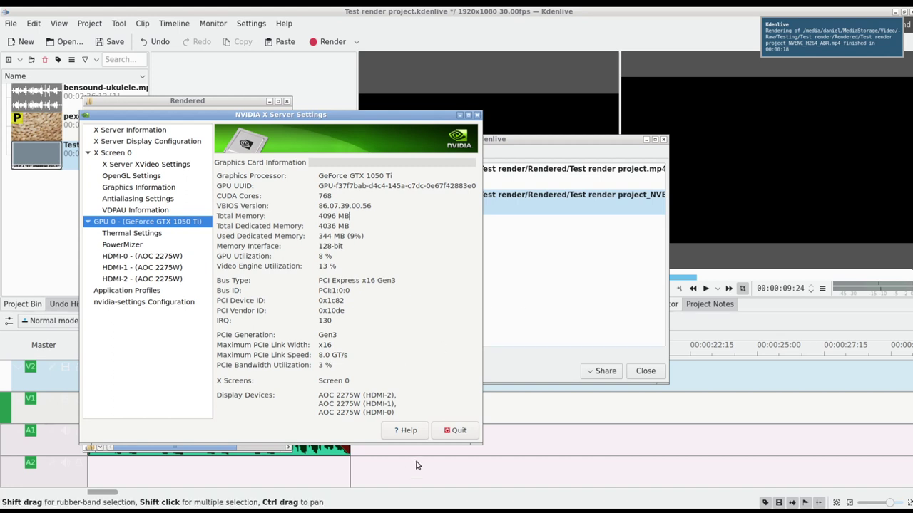
pyautogui.click(509, 326)
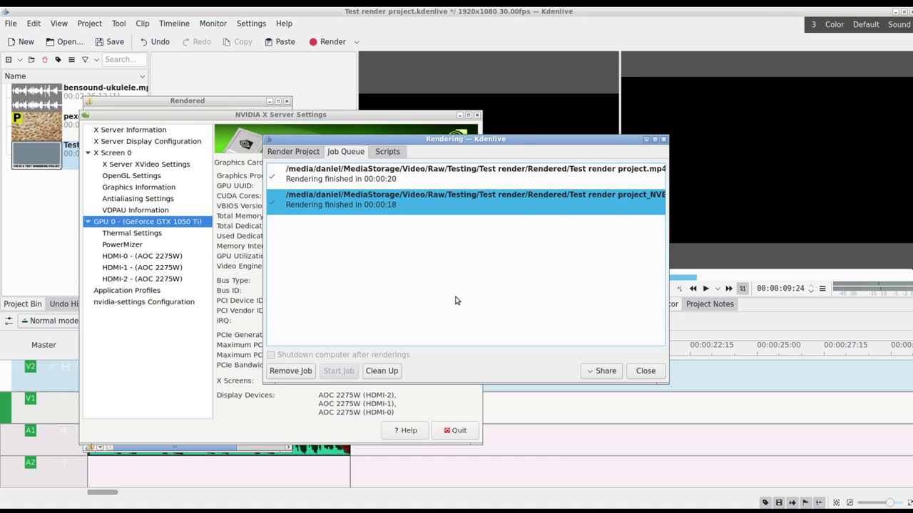
pyautogui.click(647, 371)
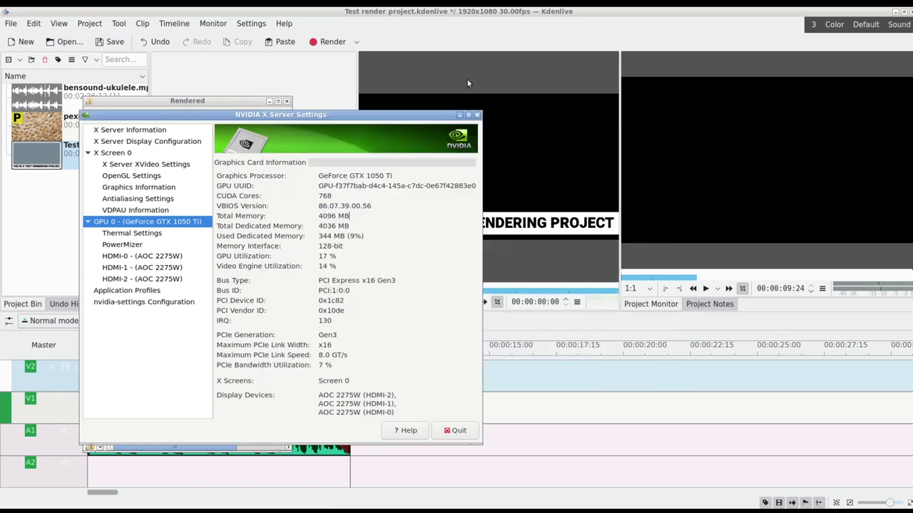
pyautogui.click(460, 115)
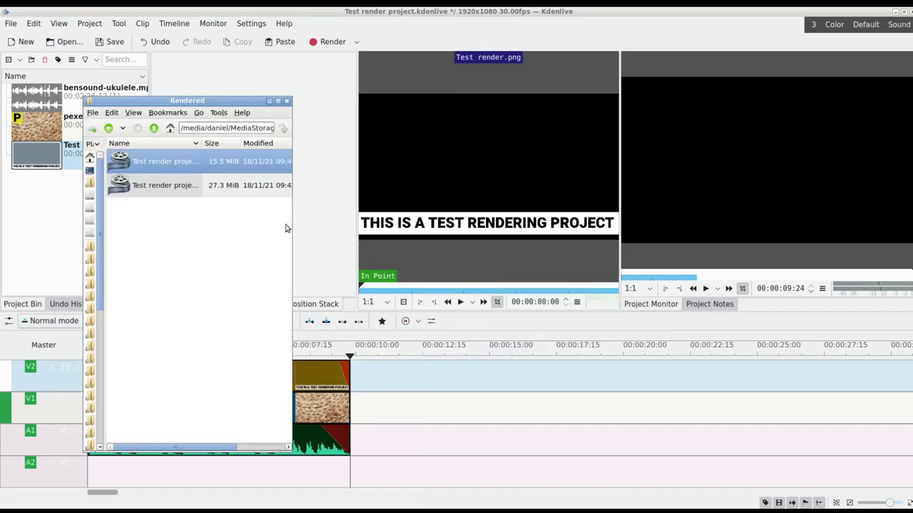
pyautogui.click(233, 266)
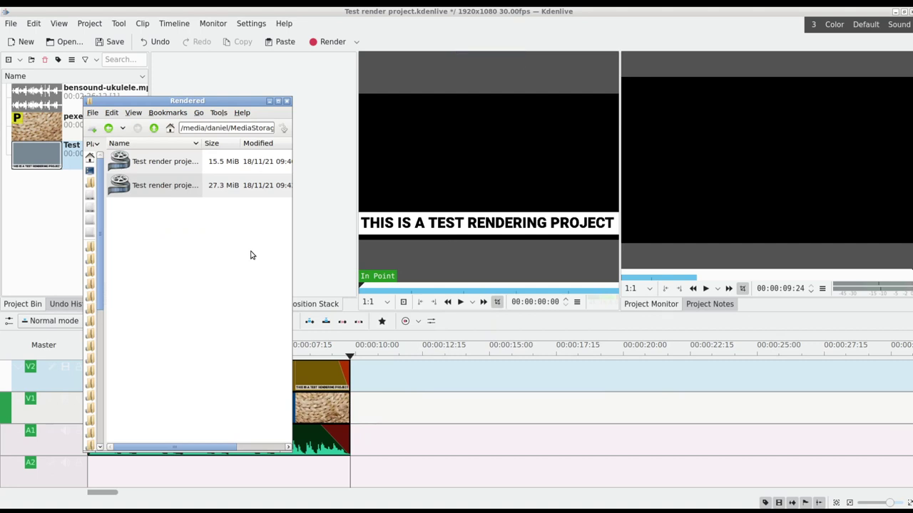
# Render the project with the NVENC H264 VBR profile, renaming the output from ABR to VBR.
pyautogui.click(332, 42)
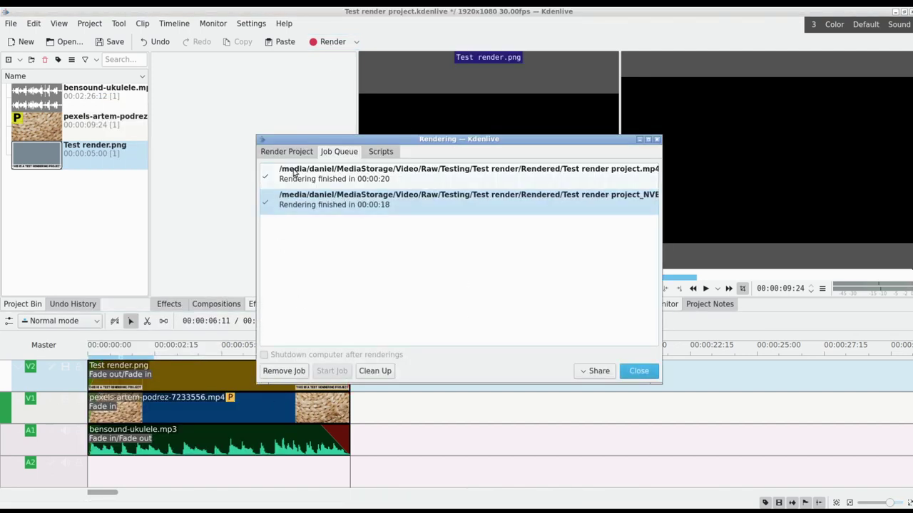
pyautogui.click(299, 151)
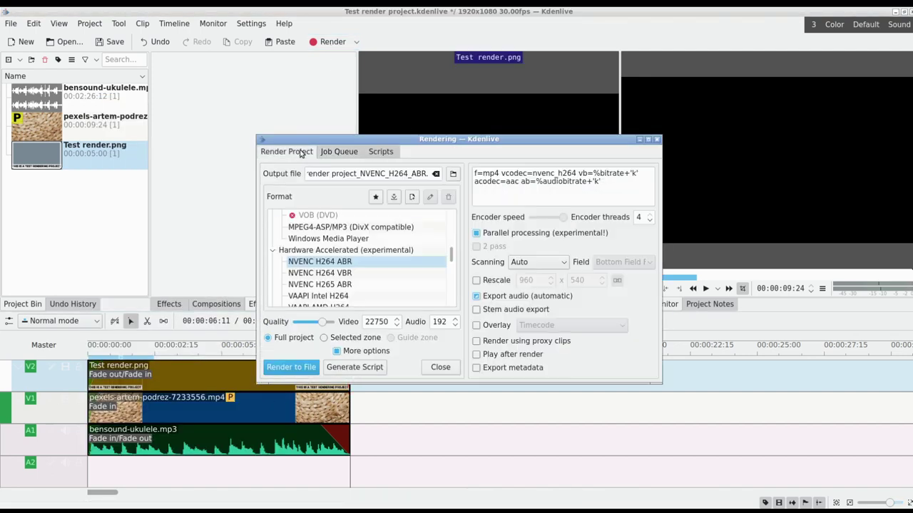
pyautogui.click(348, 273)
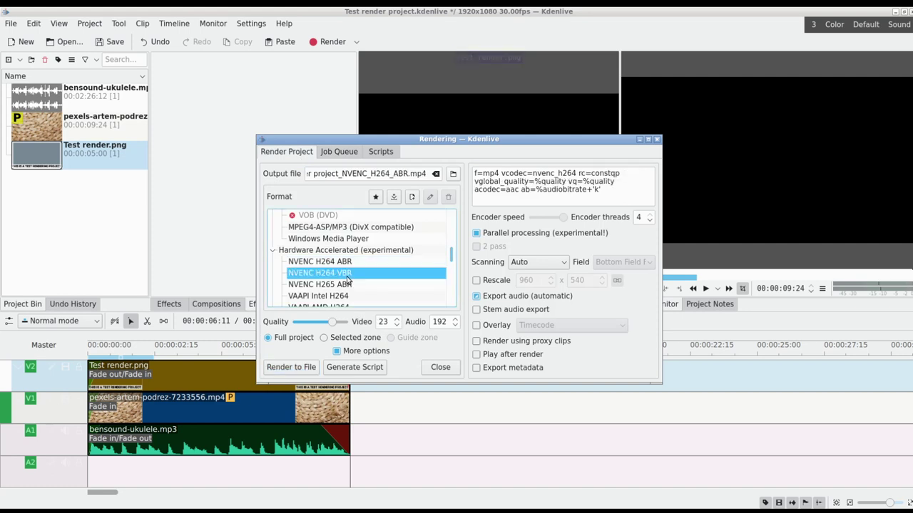
pyautogui.click(395, 174)
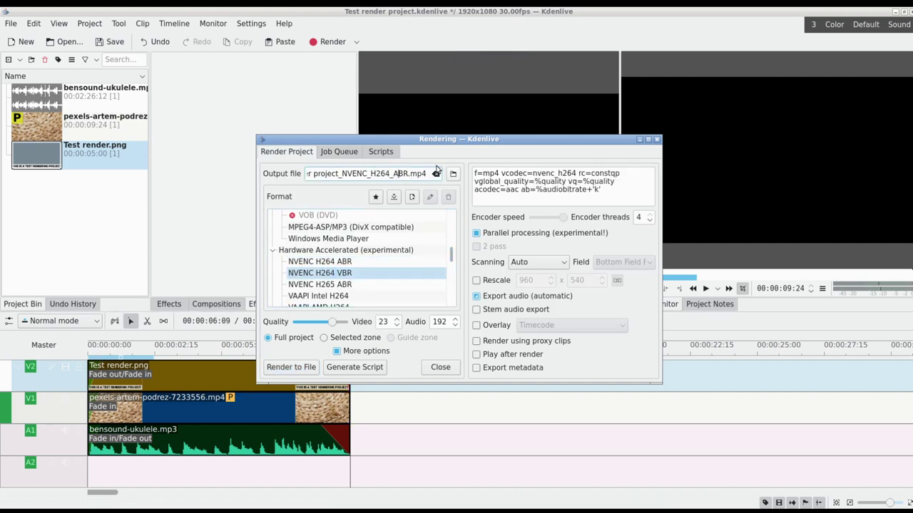
pyautogui.press('BackSpace')
pyautogui.write('V')
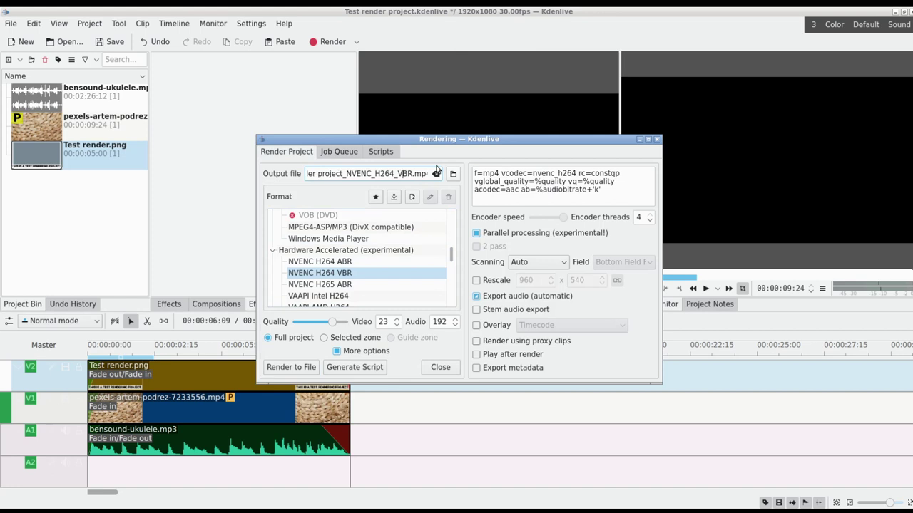
pyautogui.click(290, 367)
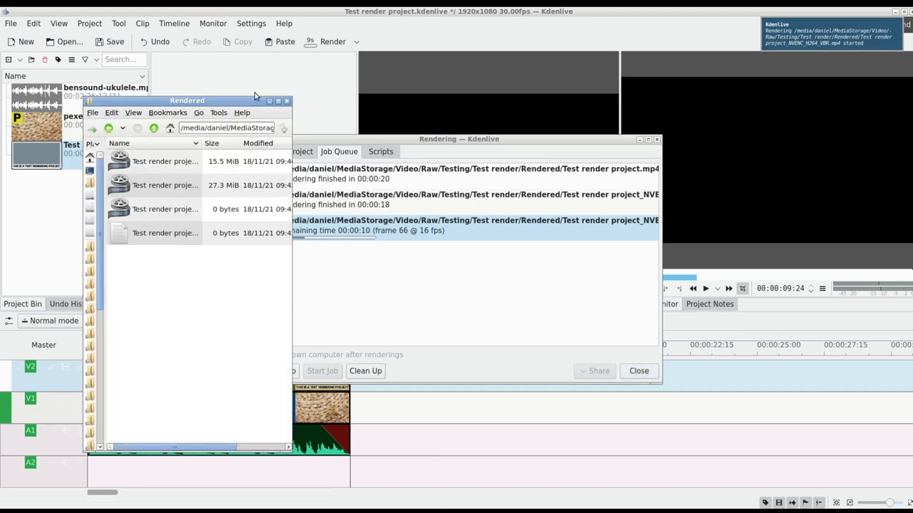
# Arrange the Rendered folder window and play back the 11.7 MiB NVENC_H264_VBR file.
pyautogui.moveTo(231, 107); pyautogui.dragTo(191, 110)
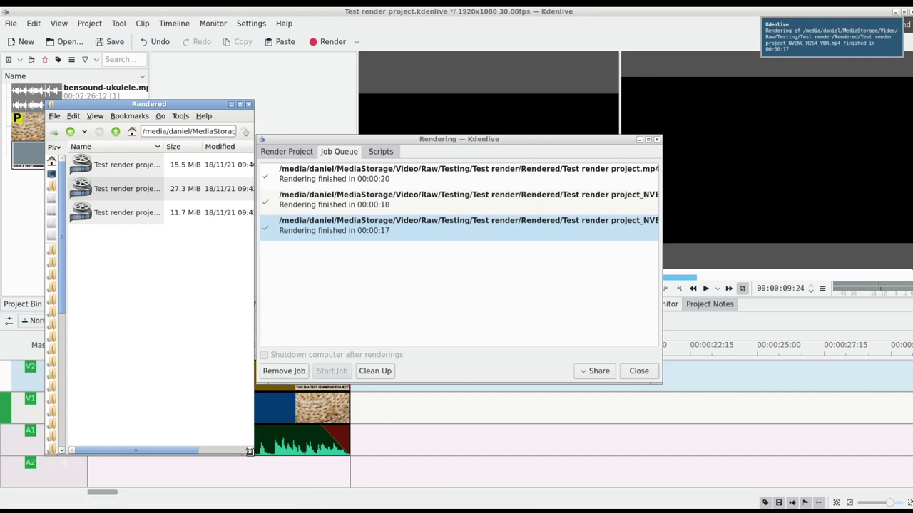
pyautogui.moveTo(253, 455); pyautogui.dragTo(433, 429)
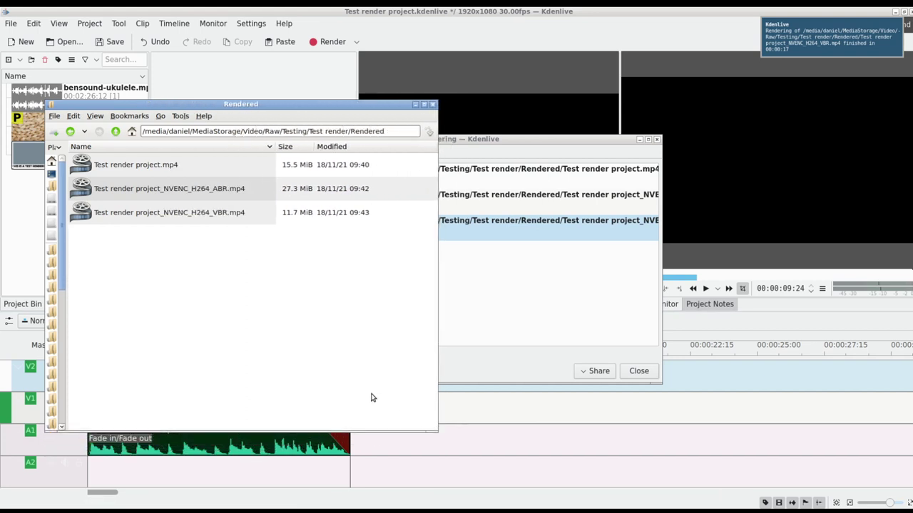
pyautogui.moveTo(363, 108); pyautogui.dragTo(411, 104)
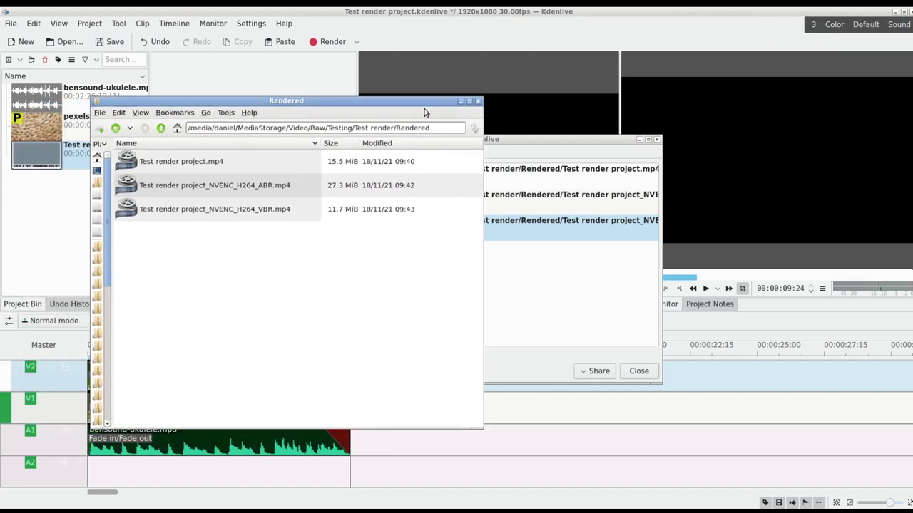
pyautogui.doubleClick(190, 214)
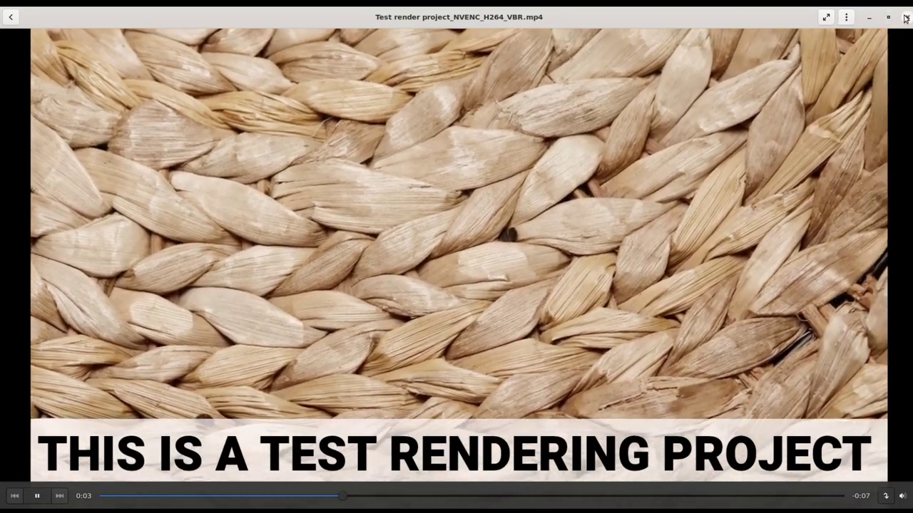
pyautogui.click(905, 18)
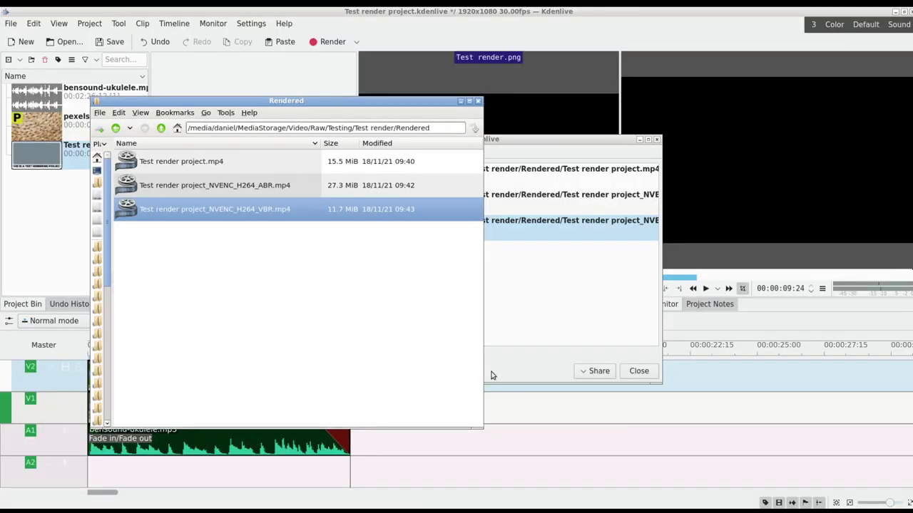
# Select the NVENC H265 ABR profile, review its hevc_nvenc encoder parameters and toggle parallel processing.
pyautogui.click(542, 334)
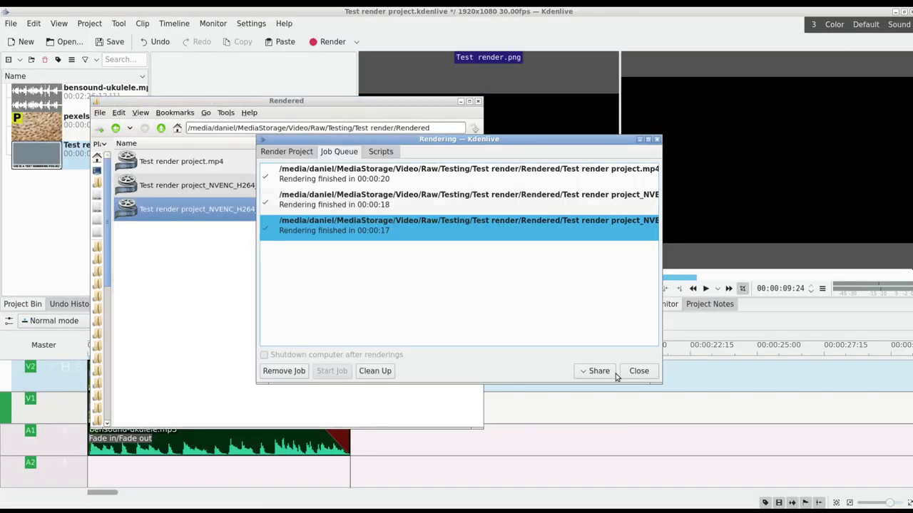
pyautogui.click(288, 152)
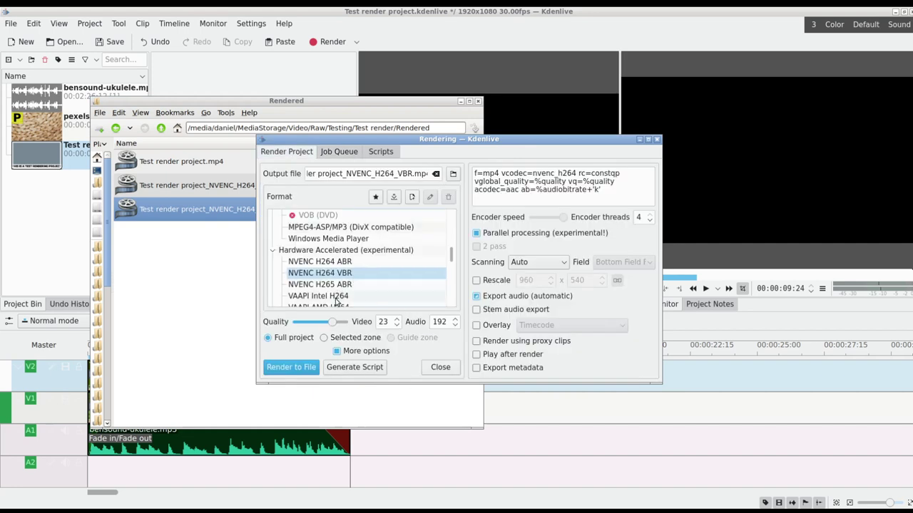
pyautogui.click(336, 285)
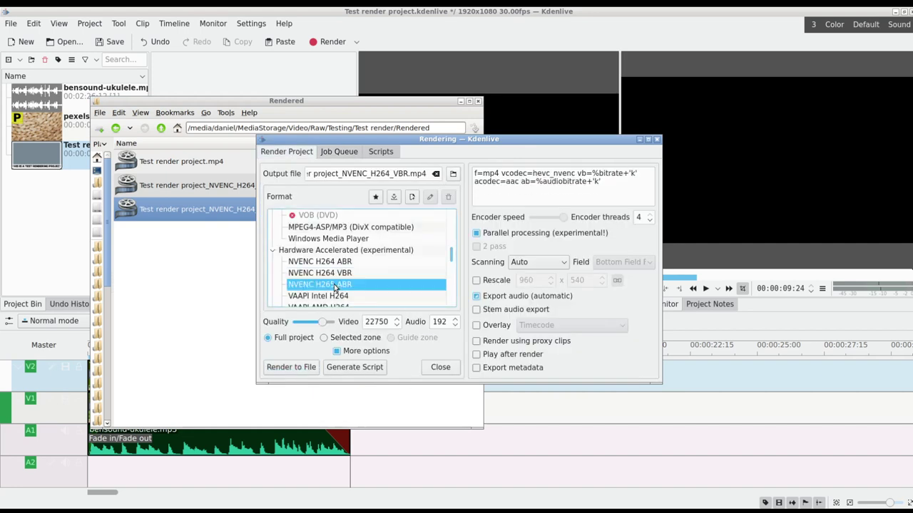
pyautogui.click(478, 177)
pyautogui.moveTo(503, 174); pyautogui.dragTo(595, 174)
pyautogui.click(583, 178)
pyautogui.click(598, 174)
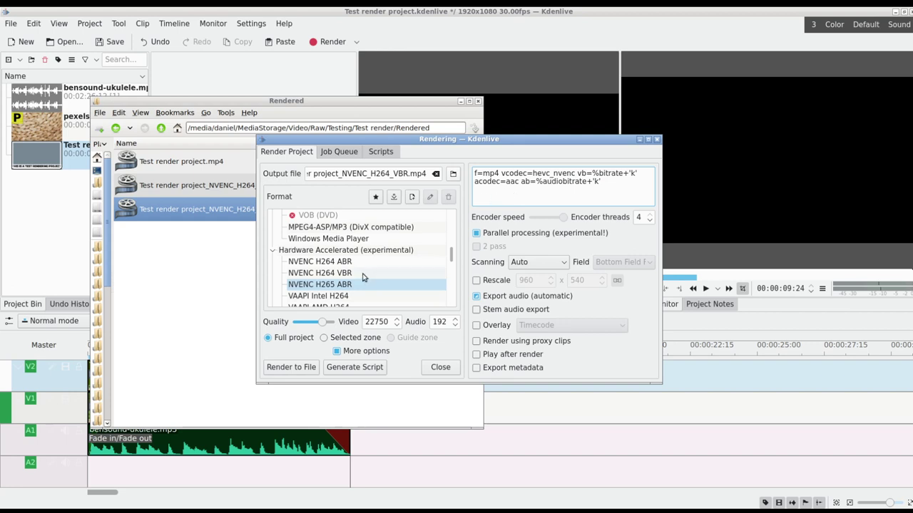
pyautogui.click(502, 239)
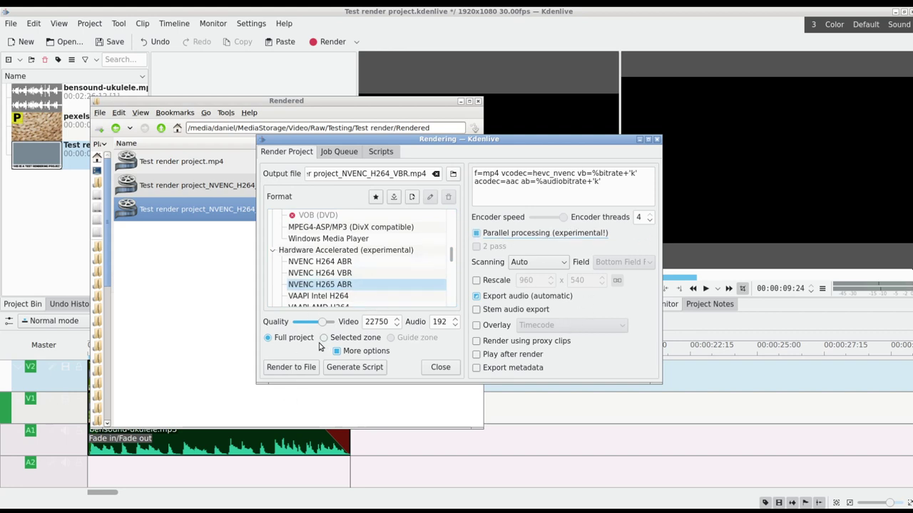
# Decline overwriting the VBR file, rename the output to Test render project_NVENC_H265_ABR.mp4, and render.
pyautogui.click(298, 371)
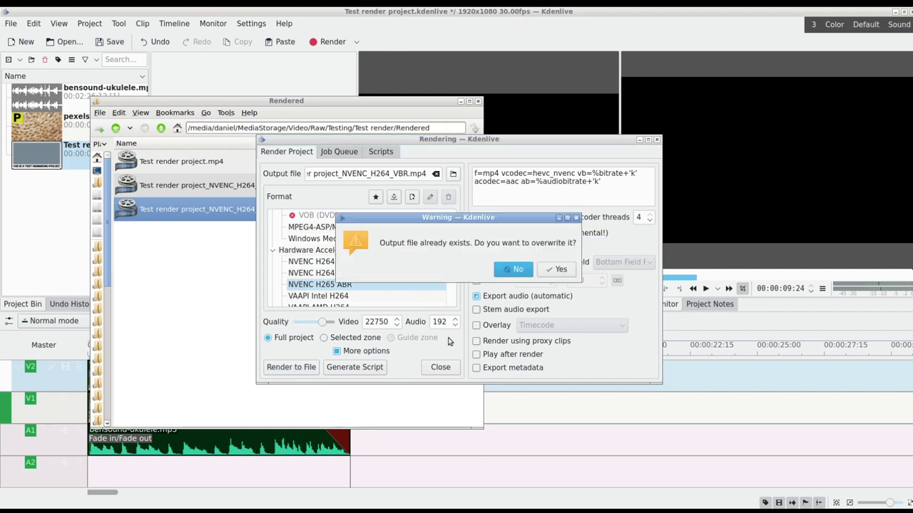
pyautogui.click(519, 269)
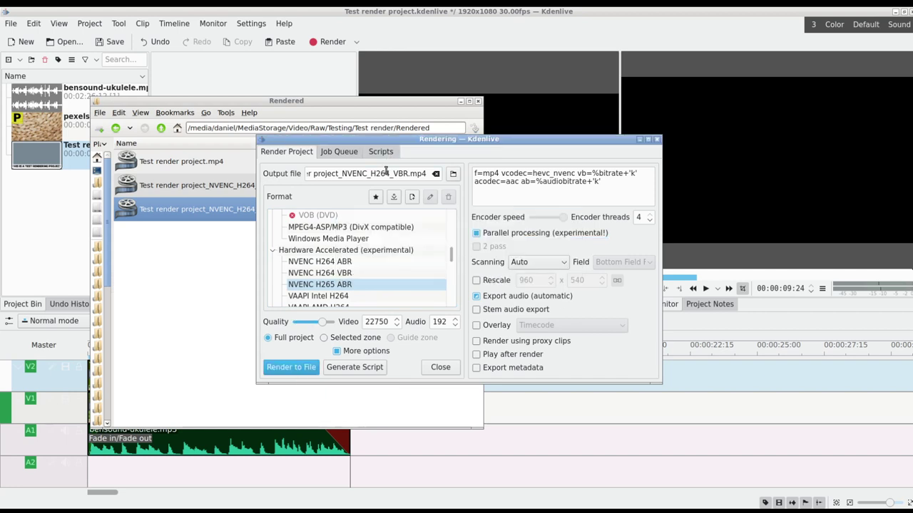
pyautogui.click(386, 174)
pyautogui.press('BackSpace')
pyautogui.write('5')
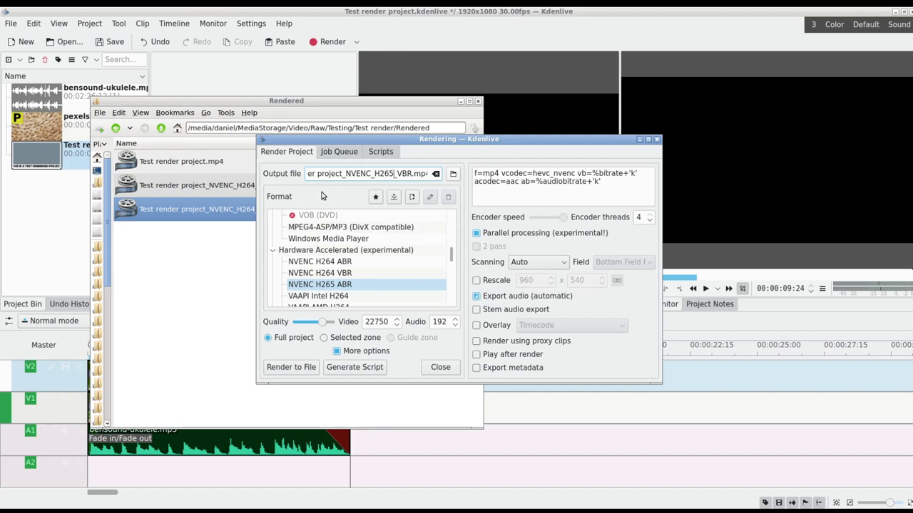
pyautogui.click(401, 173)
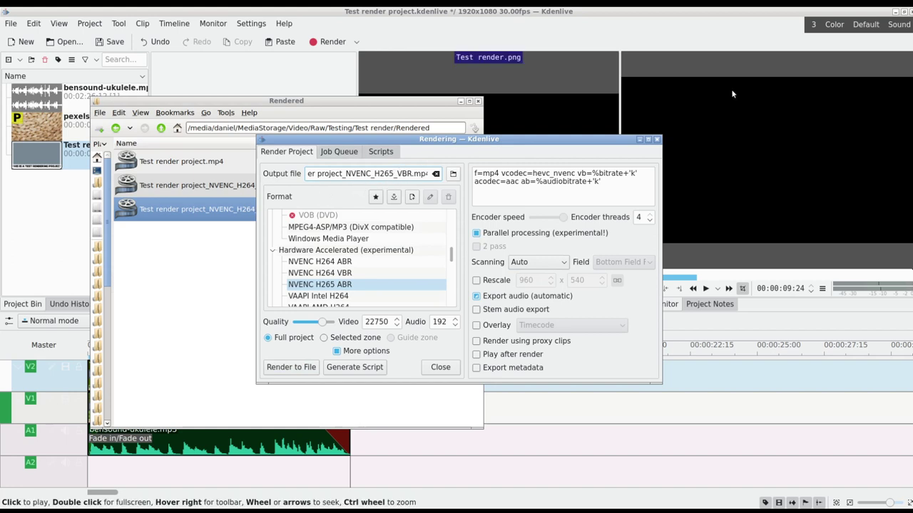
pyautogui.press('BackSpace')
pyautogui.write('A')
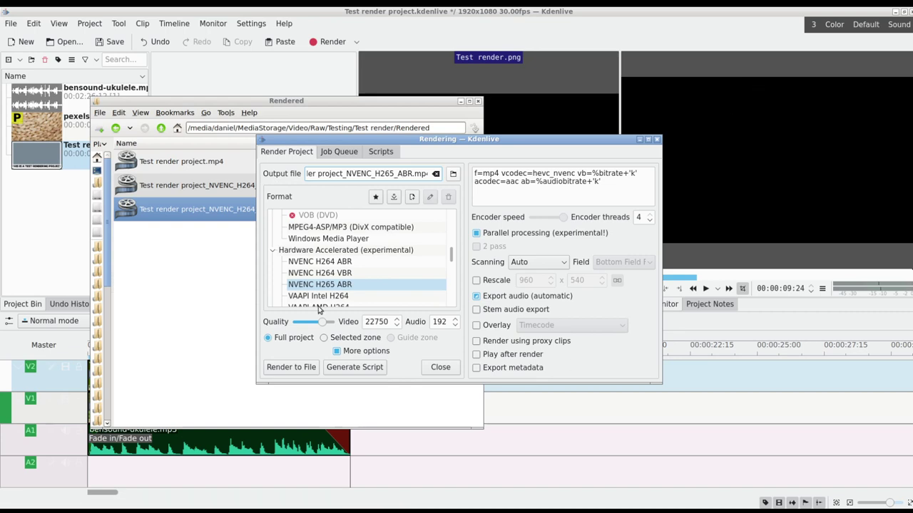
pyautogui.click(291, 368)
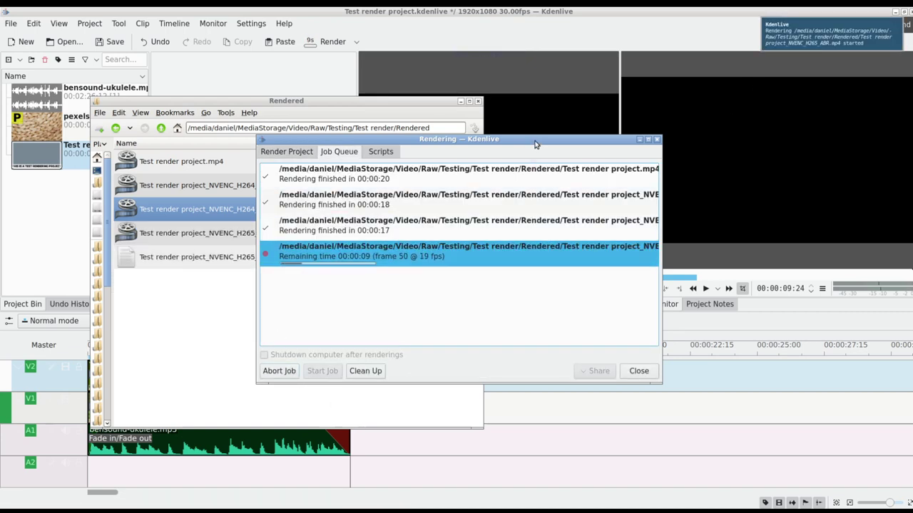
# Uncover the rendered files' sizes and dates, check GPU utilisation, then choose Quit in NVIDIA X Server Settings.
pyautogui.moveTo(533, 141); pyautogui.dragTo(728, 107)
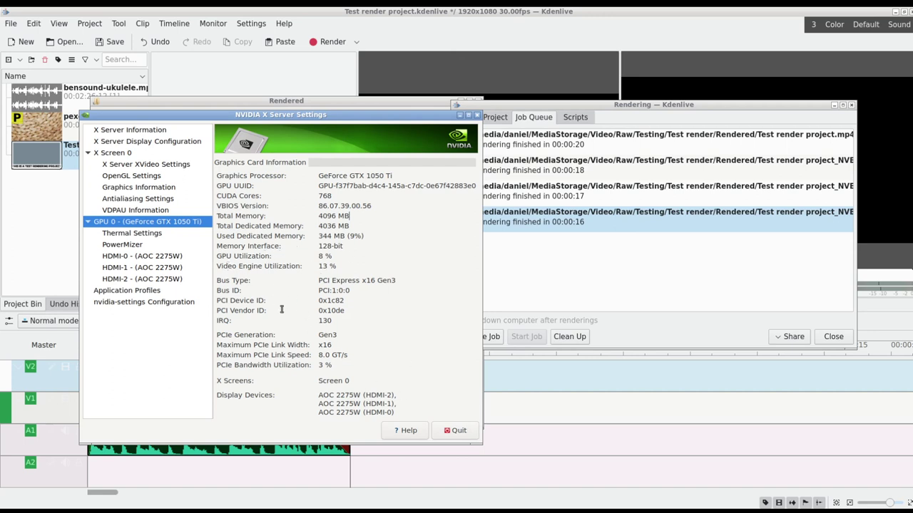
pyautogui.click(458, 432)
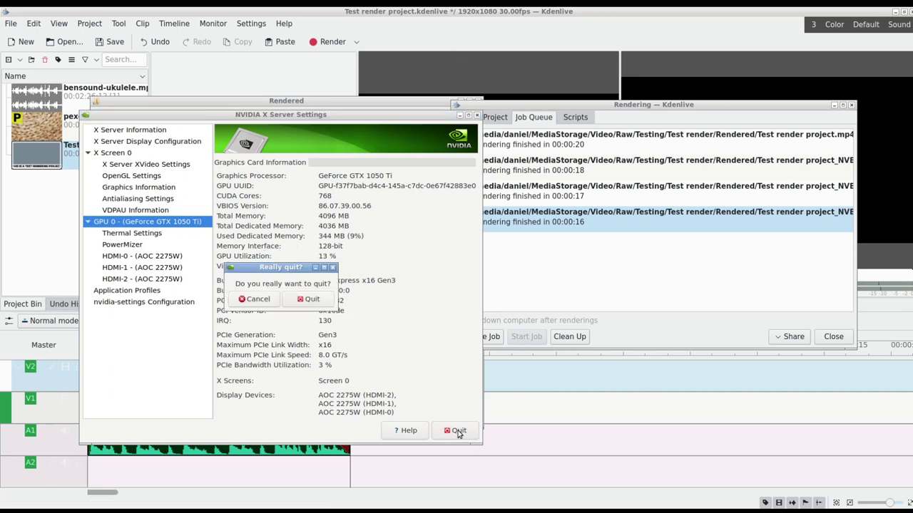
# Confirm quitting NVIDIA X Server Settings and raise the Rendered folder showing the 27.4 MiB H265 file.
pyautogui.click(307, 300)
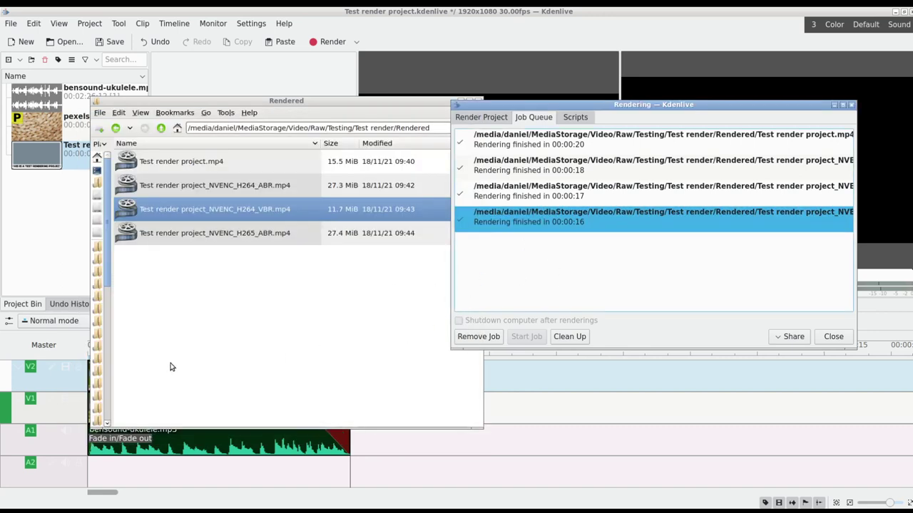
pyautogui.click(205, 335)
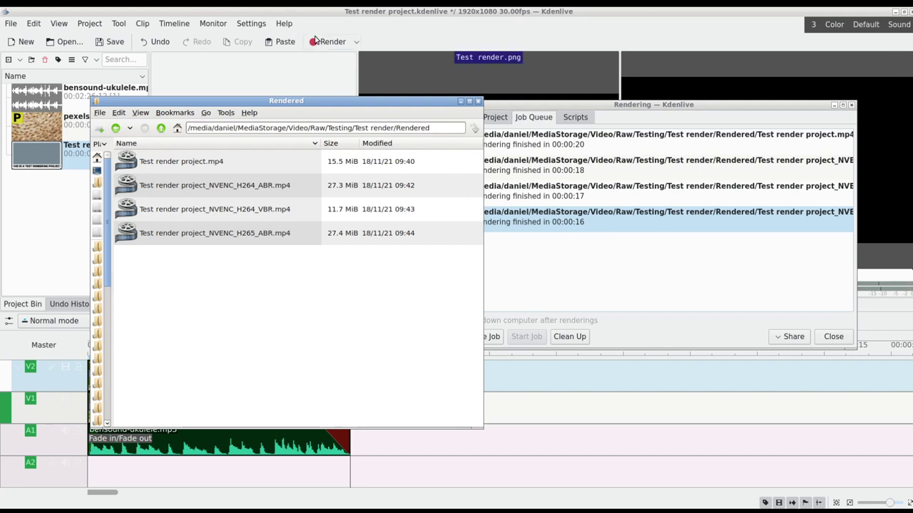
# Render with the NVENC H264 VBR profile to Test render project_NVENC_H264_VBR_2.mp4.
pyautogui.click(593, 225)
pyautogui.click(480, 117)
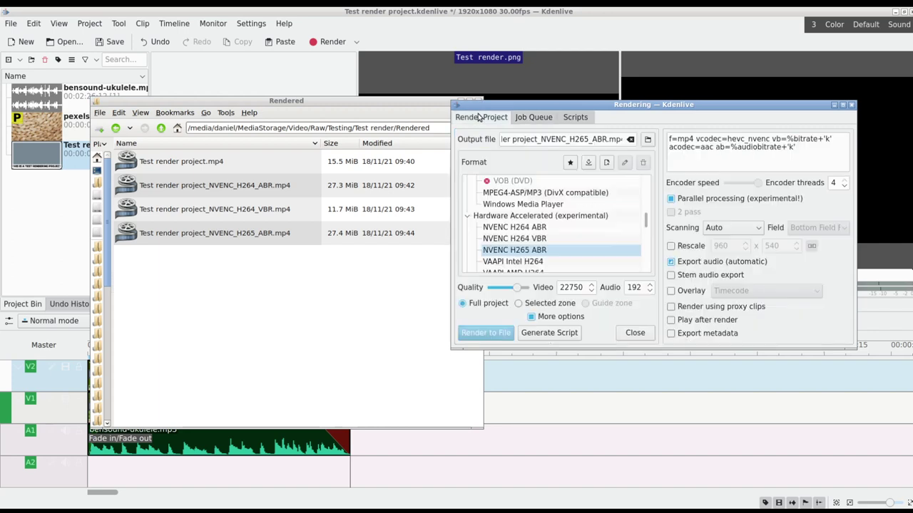
pyautogui.click(549, 238)
pyautogui.click(580, 140)
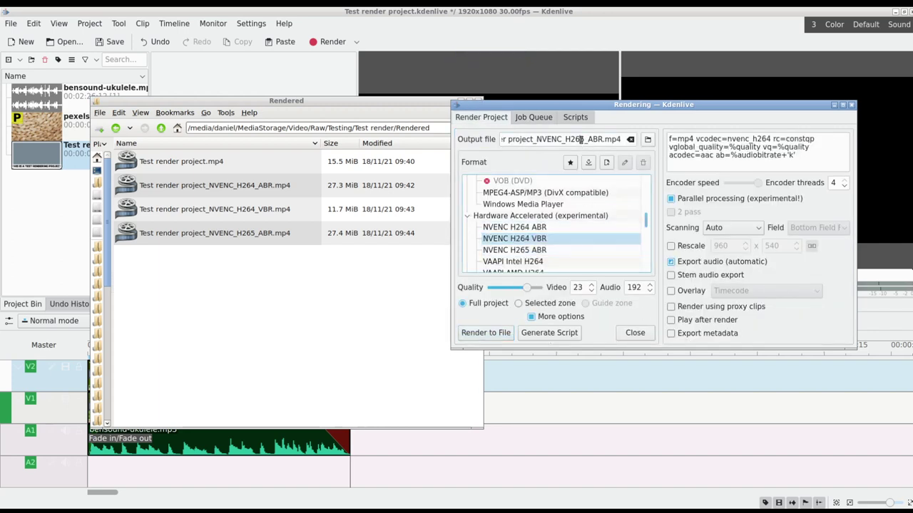
pyautogui.press('BackSpace')
pyautogui.write('4')
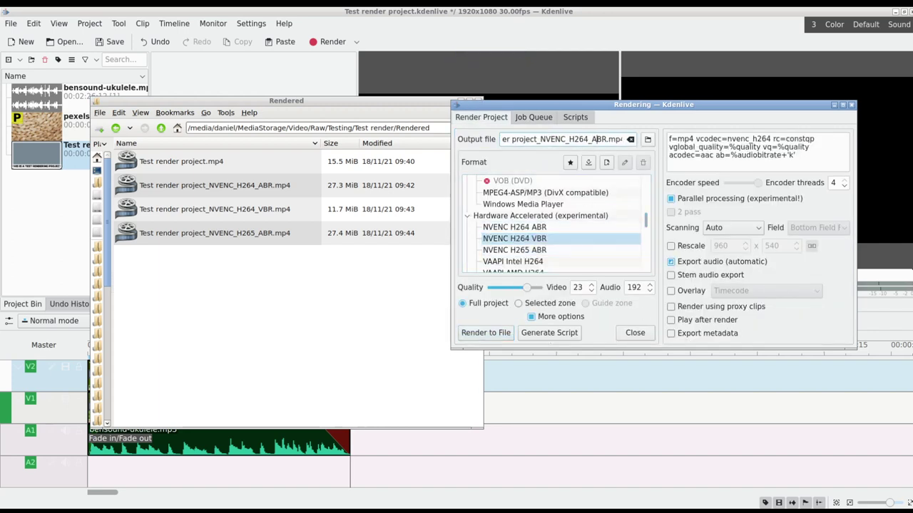
pyautogui.press('BackSpace')
pyautogui.write('VBR')
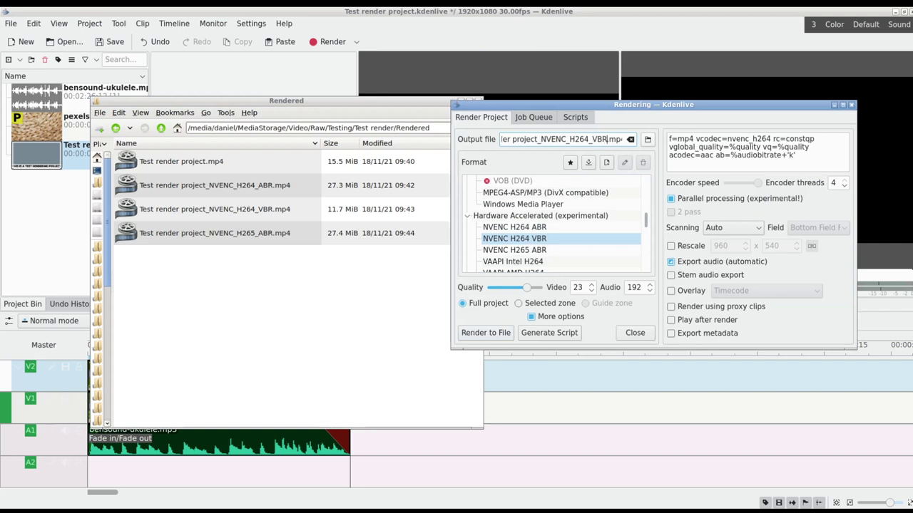
pyautogui.write('_2')
pyautogui.click(485, 333)
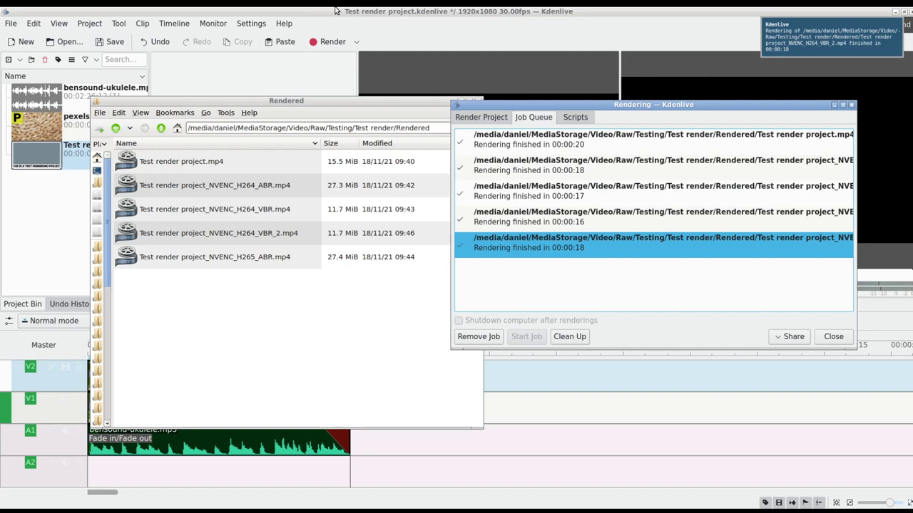
# Widen the render queue and step through the five finished jobs to review their render times.
pyautogui.moveTo(549, 107); pyautogui.dragTo(204, 125)
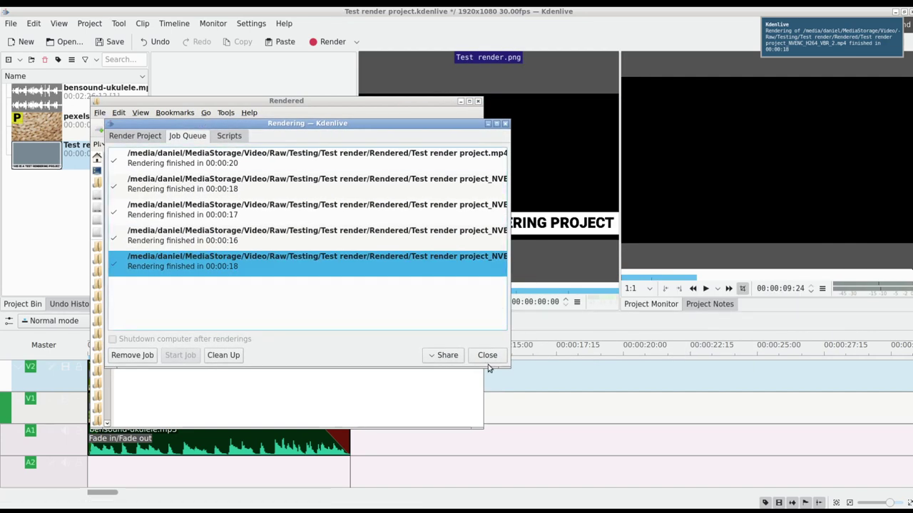
pyautogui.moveTo(508, 330); pyautogui.dragTo(667, 331)
pyautogui.click(257, 165)
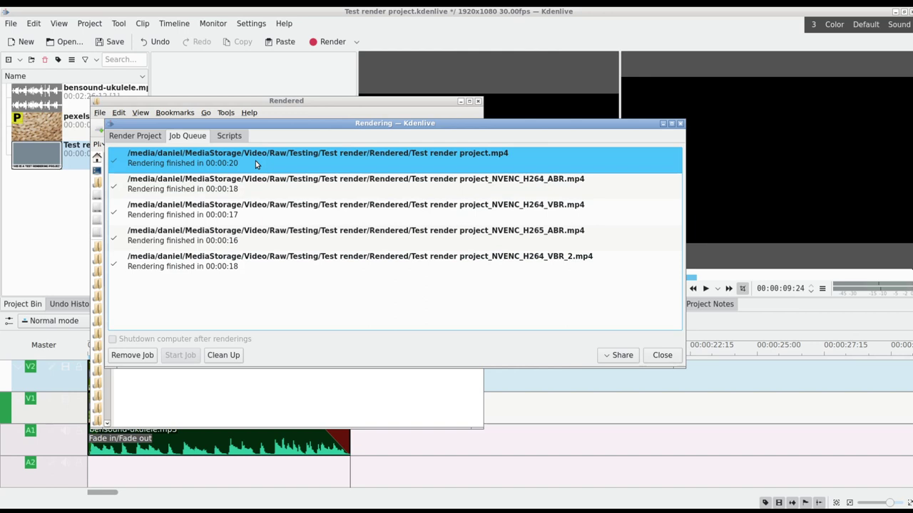
pyautogui.press('Down')
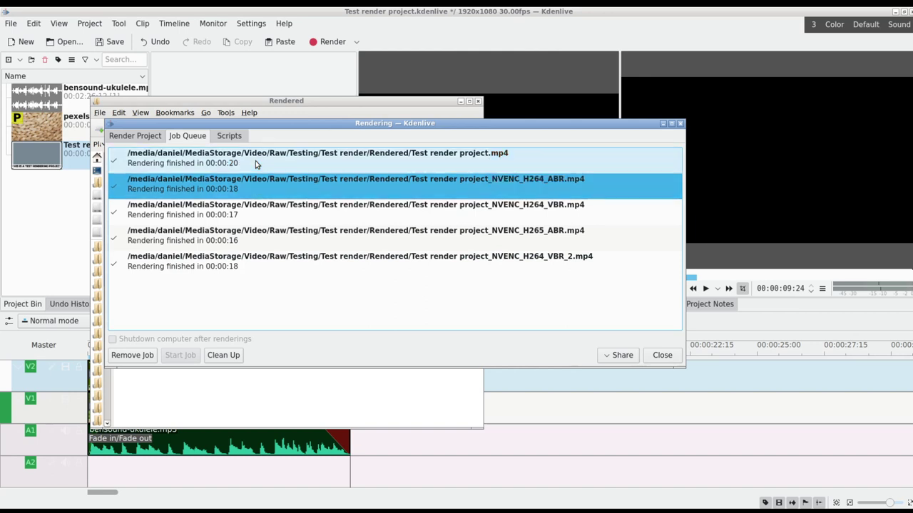
pyautogui.press('Down')
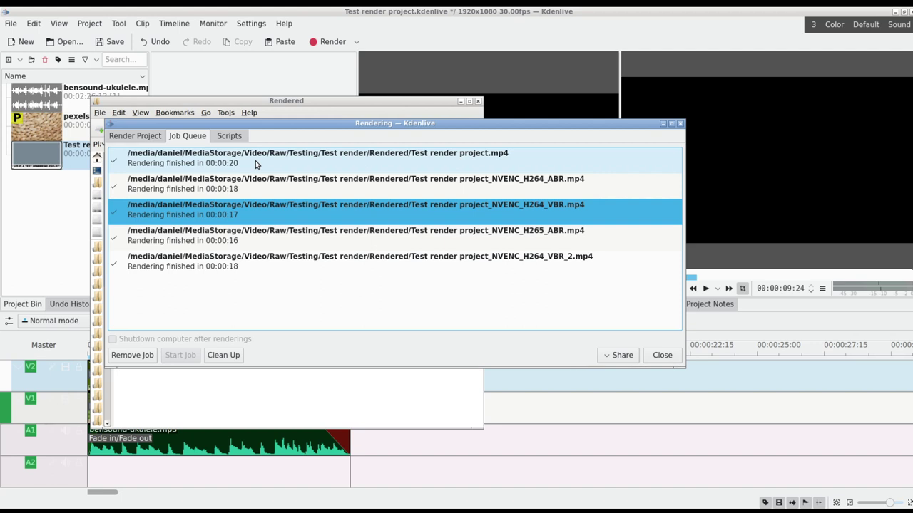
pyautogui.press('Down')
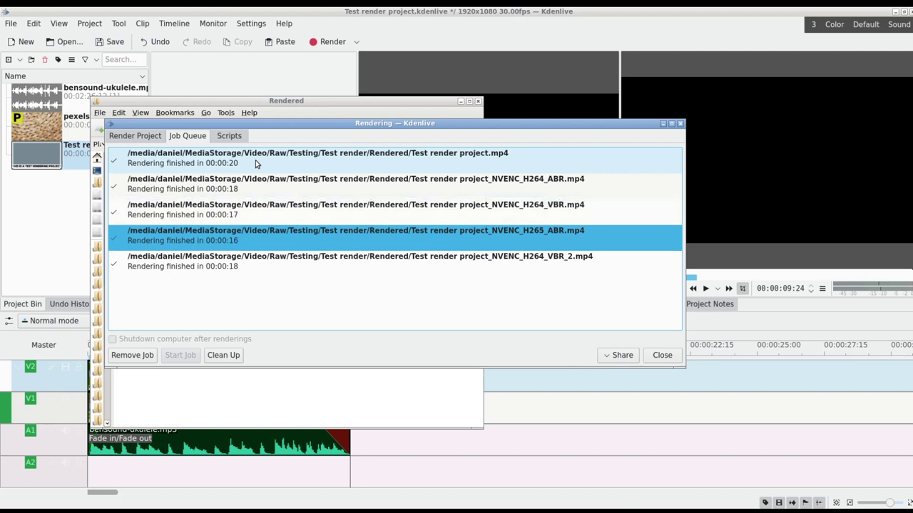
pyautogui.press('Down')
pyautogui.press('Up')
pyautogui.press('Up')
pyautogui.press('Up')
pyautogui.press('Up')
pyautogui.press('Down')
pyautogui.press('Down')
pyautogui.press('Down')
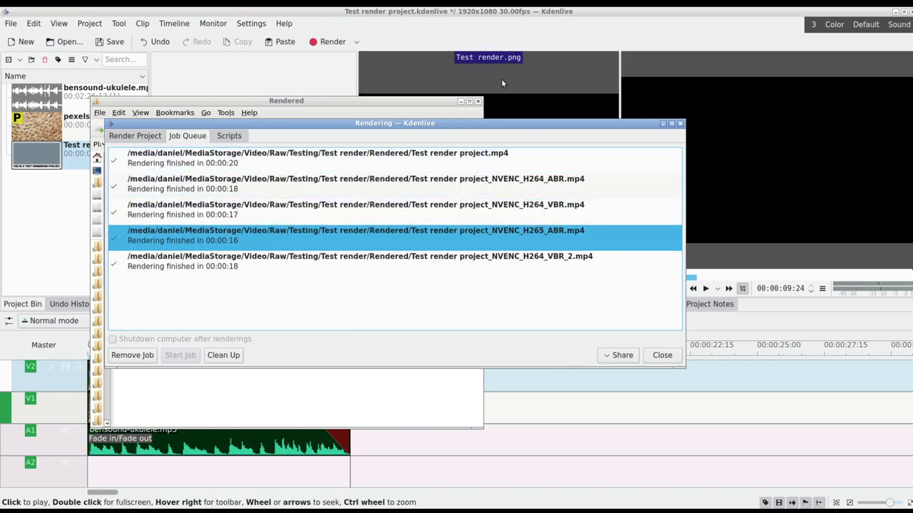
# Reposition and resize the render queue and Rendered folder so job names and file sizes both show.
pyautogui.moveTo(452, 121); pyautogui.dragTo(467, 192)
pyautogui.moveTo(699, 437); pyautogui.dragTo(517, 456)
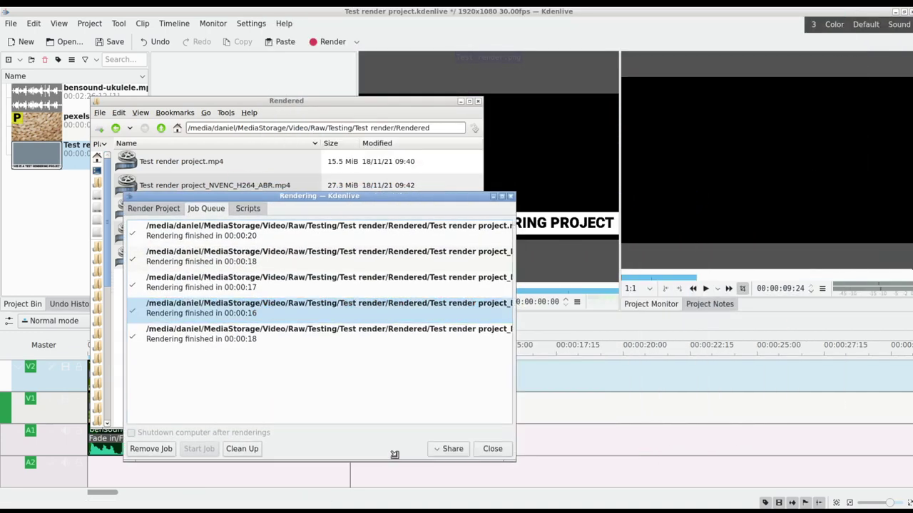
pyautogui.moveTo(391, 205); pyautogui.dragTo(765, 113)
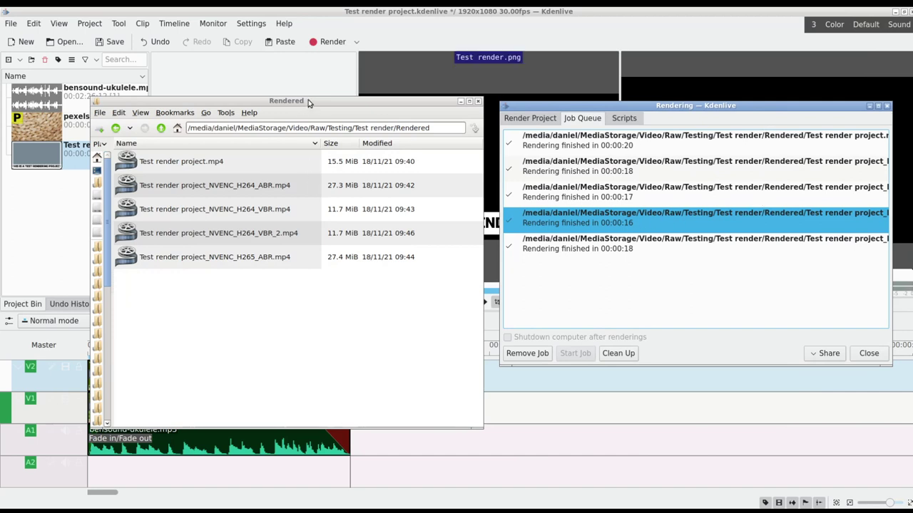
pyautogui.moveTo(307, 101); pyautogui.dragTo(247, 94)
pyautogui.moveTo(550, 105); pyautogui.dragTo(480, 100)
pyautogui.moveTo(812, 357); pyautogui.dragTo(912, 365)
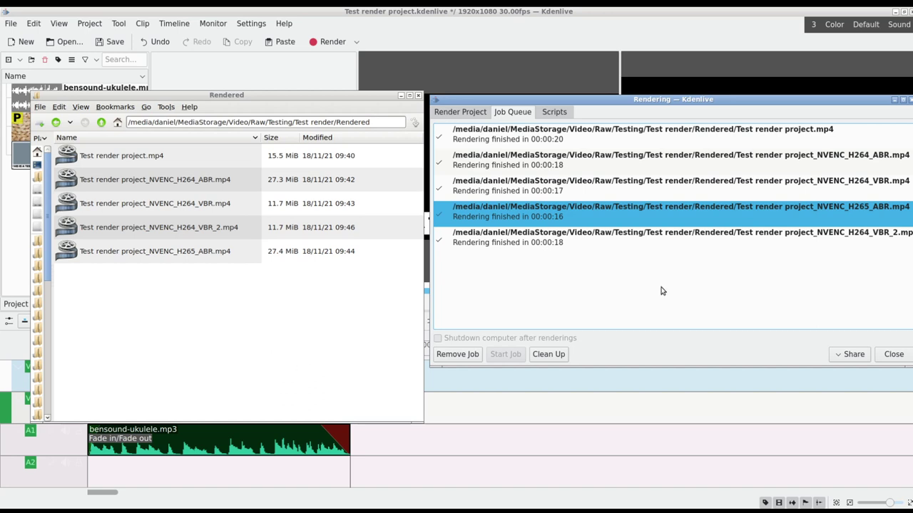
pyautogui.click(612, 173)
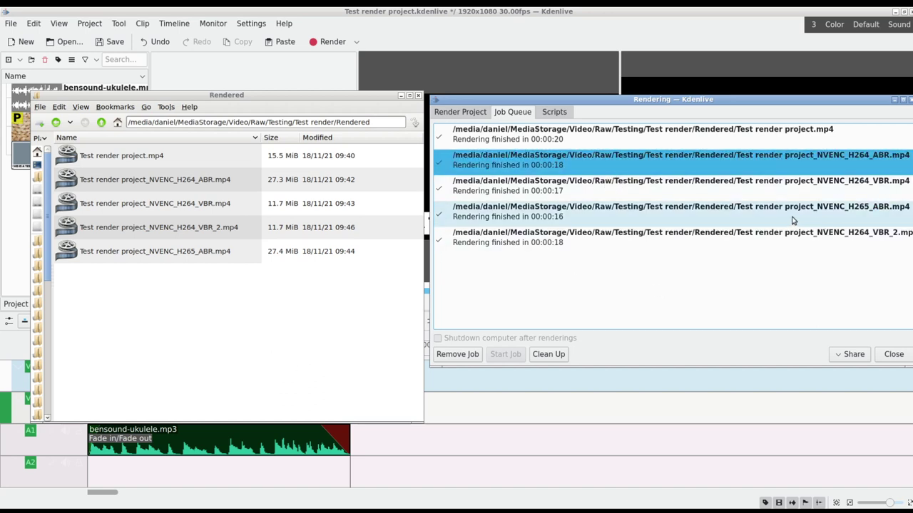
pyautogui.click(676, 198)
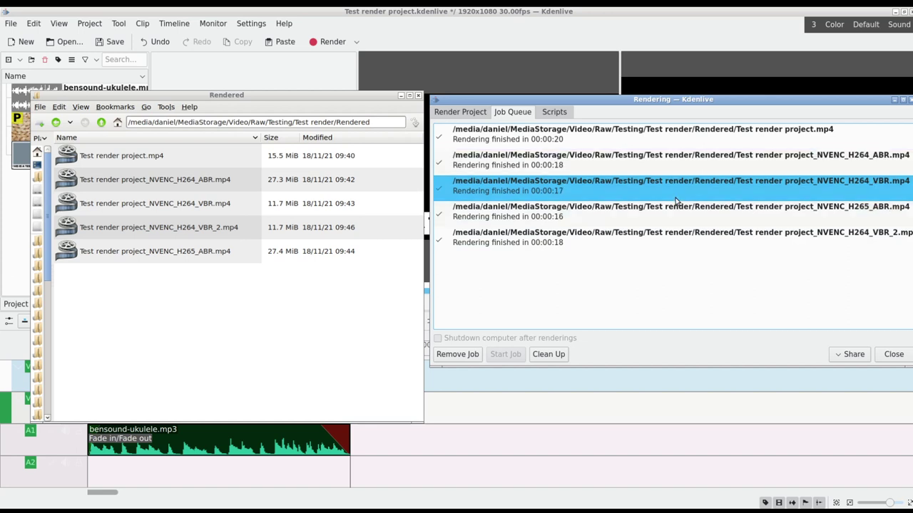
pyautogui.click(674, 239)
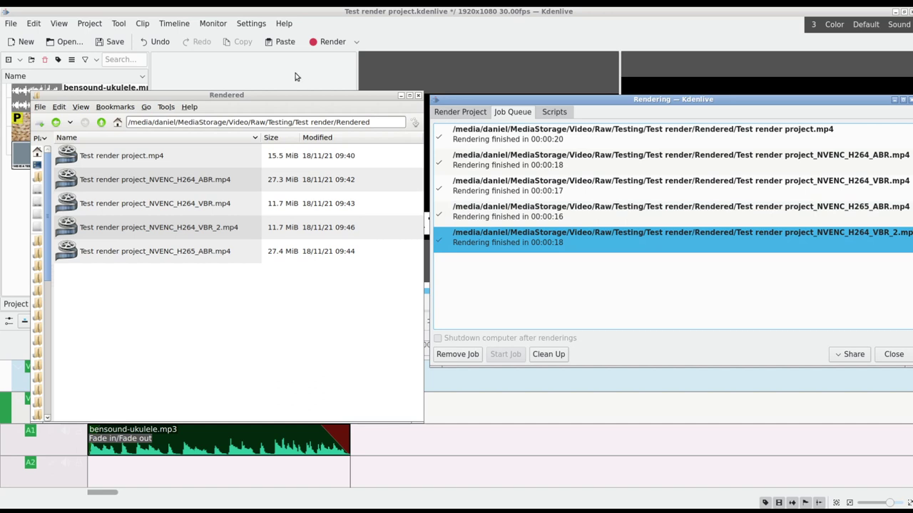
# Open Help > About Kdenlive to show version 21.04.3 with MLT 6.26.1.
pyautogui.click(284, 23)
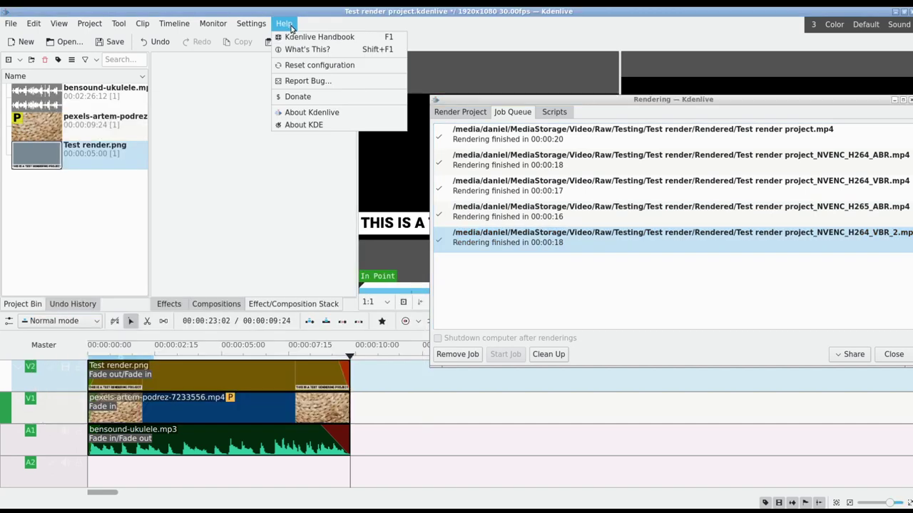
pyautogui.click(307, 113)
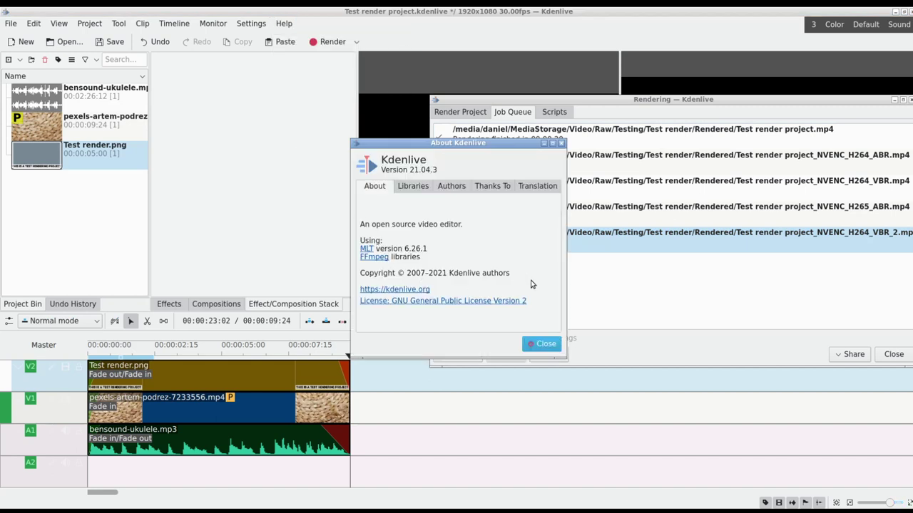